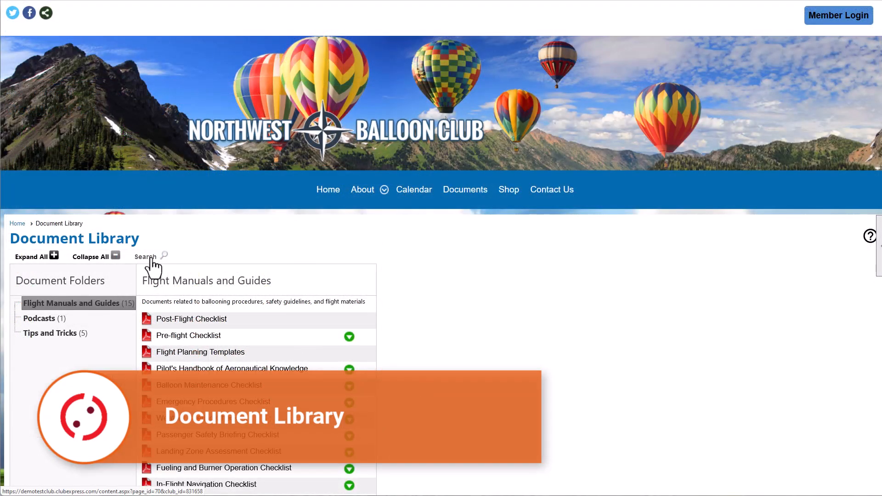
Open the document search from the public document library.
left_click(152, 260)
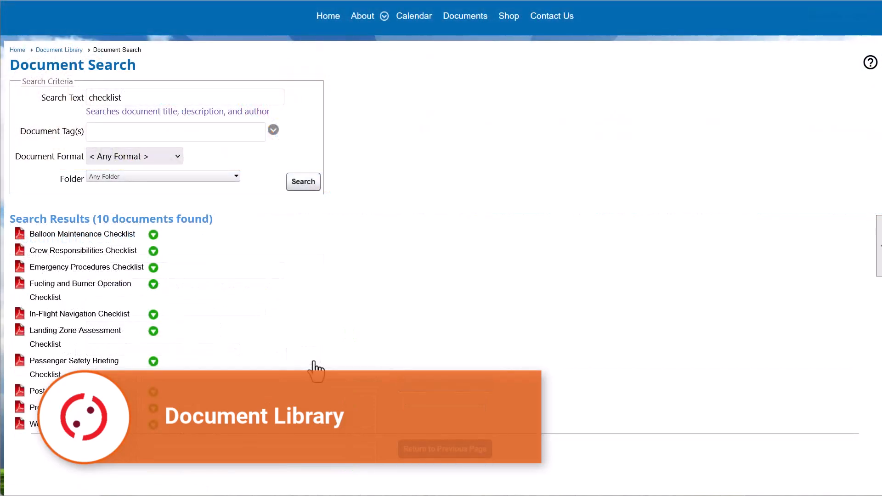
Try limiting the NEW! Newsletter Ideas folder's visibility to a committee, and to the Illinois subgroup under Midwest.
left_click(477, 156)
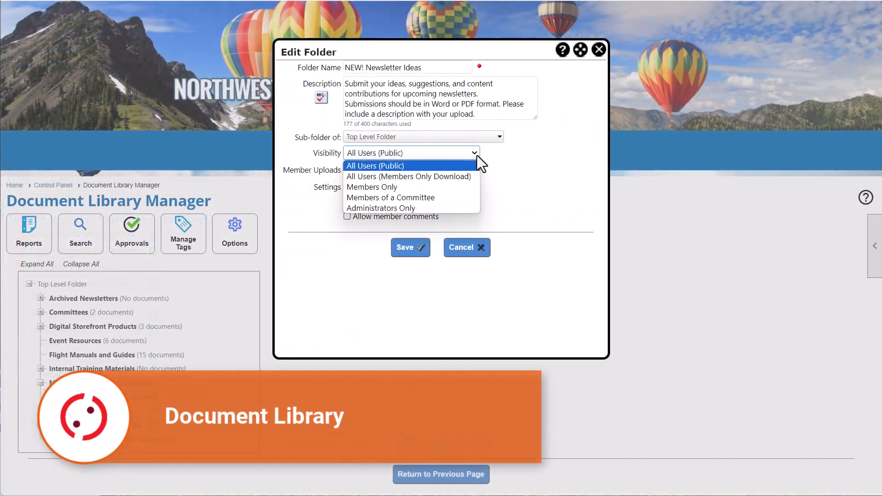
left_click(470, 196)
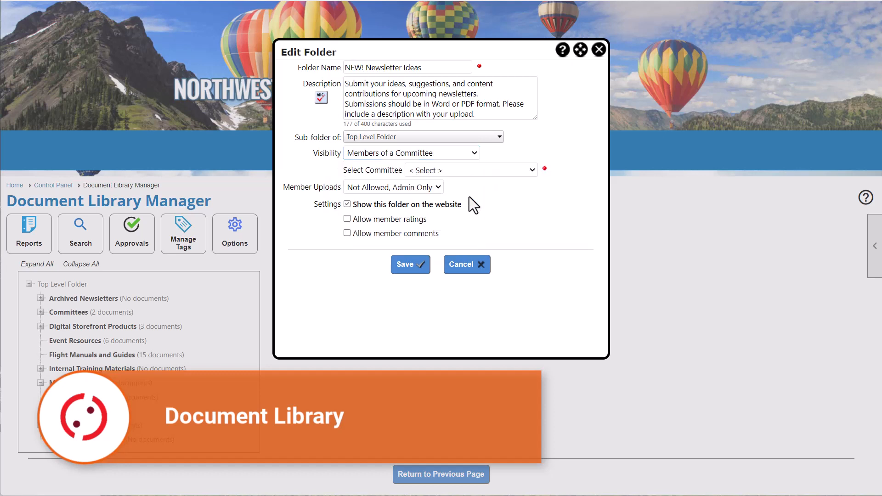
left_click(531, 172)
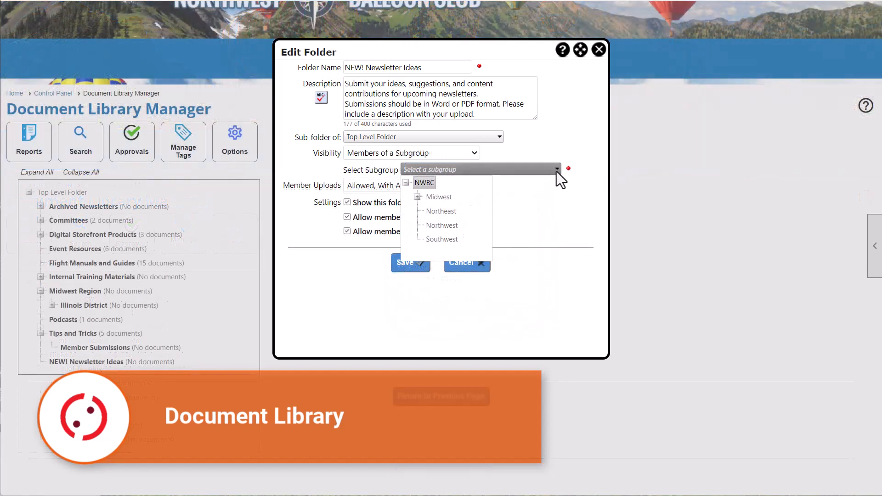
left_click(417, 196)
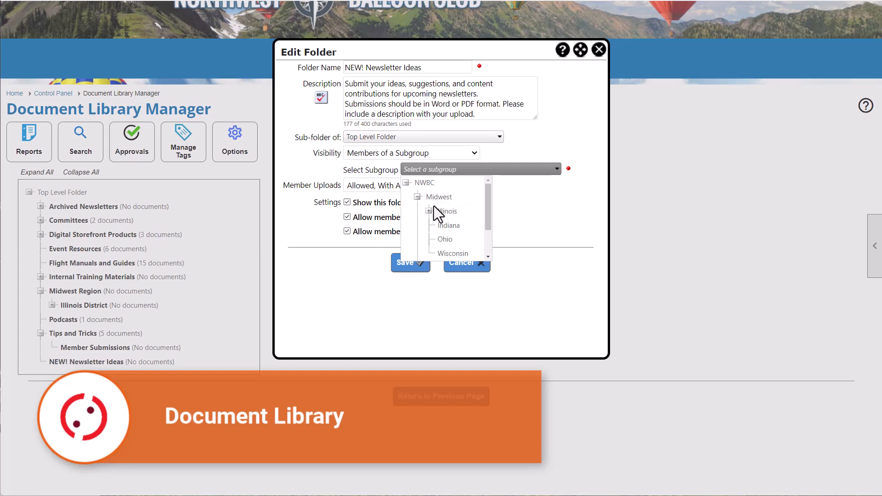
left_click(445, 212)
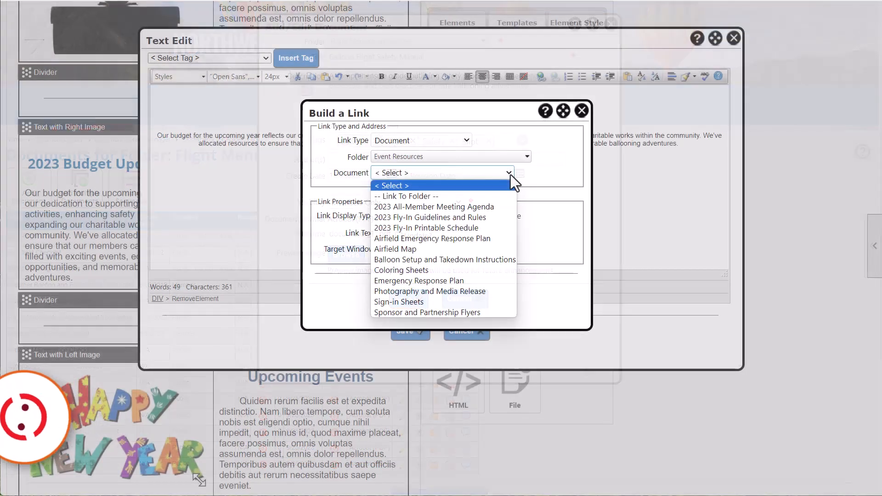
Build a link to the 2023 All-Member Meeting Agenda document and display it as a button.
left_click(505, 207)
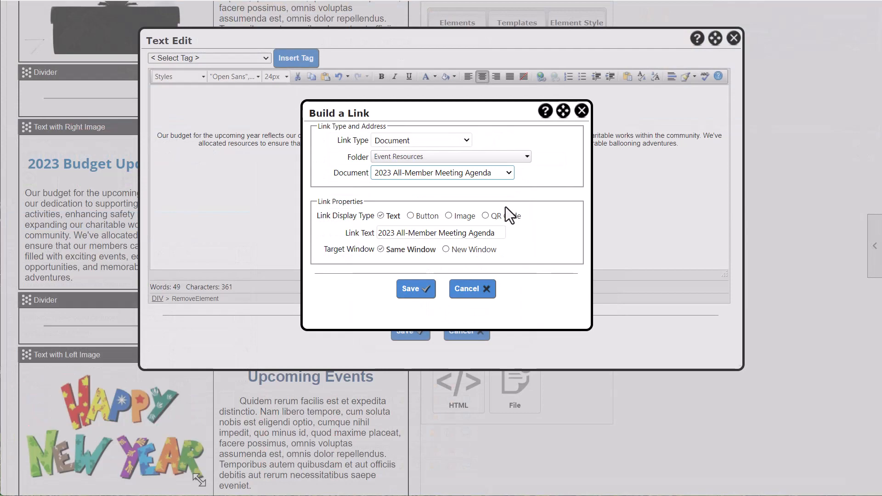
left_click(429, 218)
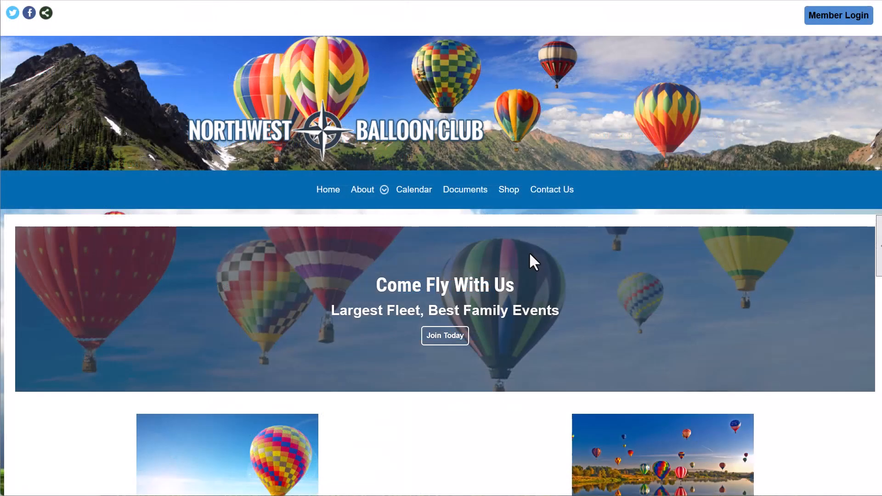
Open the club website's document library and list the documents in the Flight Manuals and Guides folder.
left_click(480, 199)
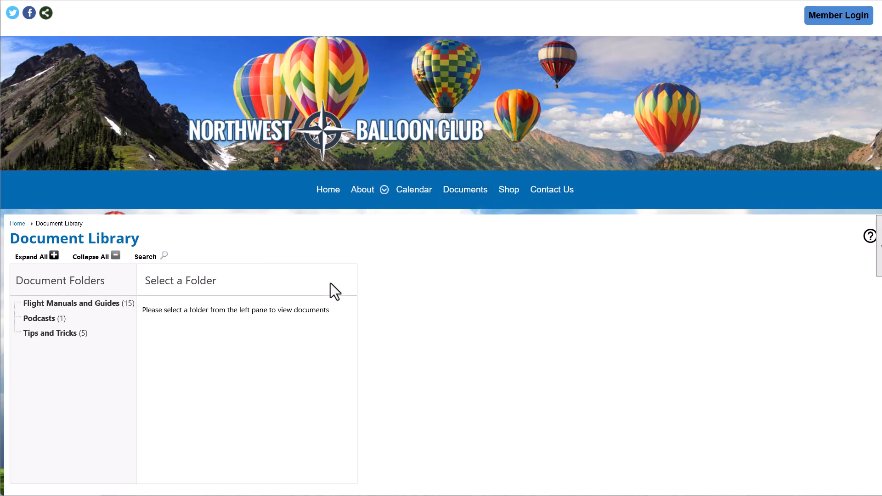
left_click(105, 305)
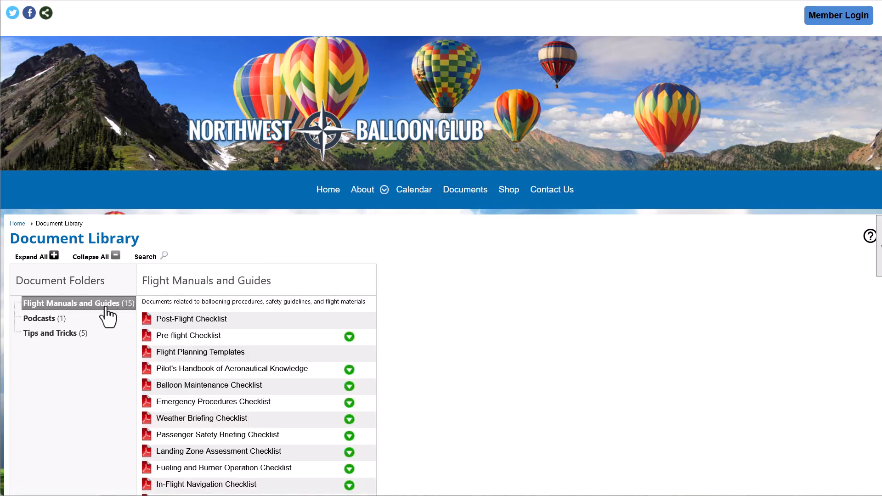
Search the document library for "checklist" in any format and folder, and expand the Post-Flight Checklist entry.
left_click(146, 257)
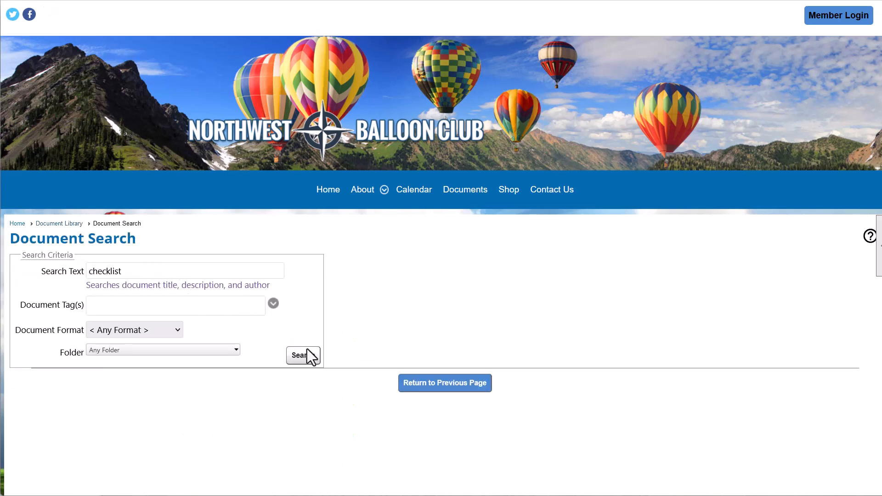
left_click(314, 362)
scroll(314, 367, "down", 4)
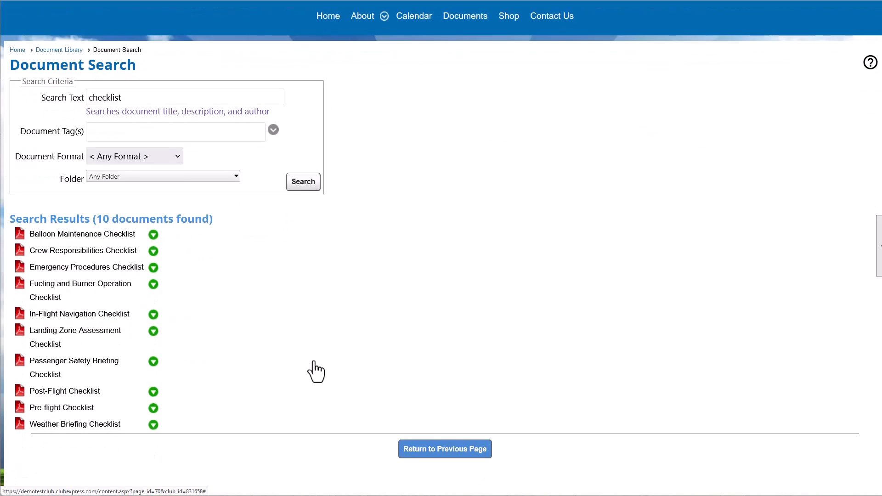
left_click(153, 393)
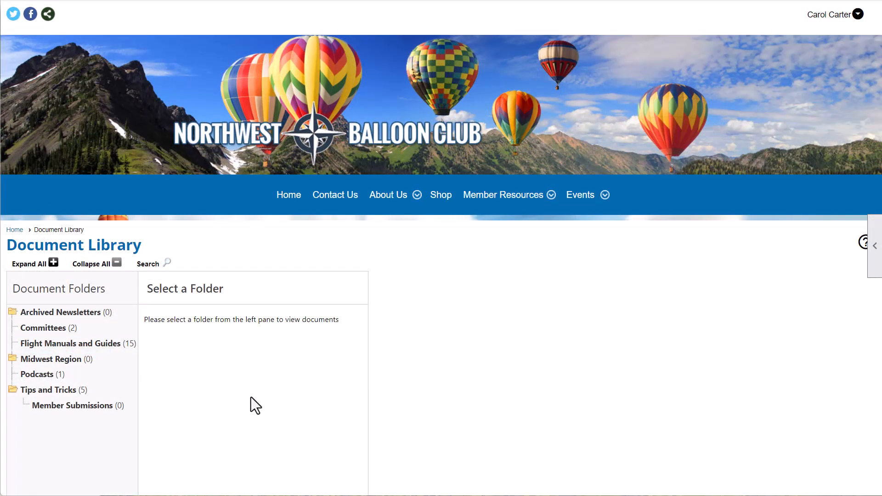
Open the Tips and Tricks folder in the logged-in member's document library.
left_click(66, 390)
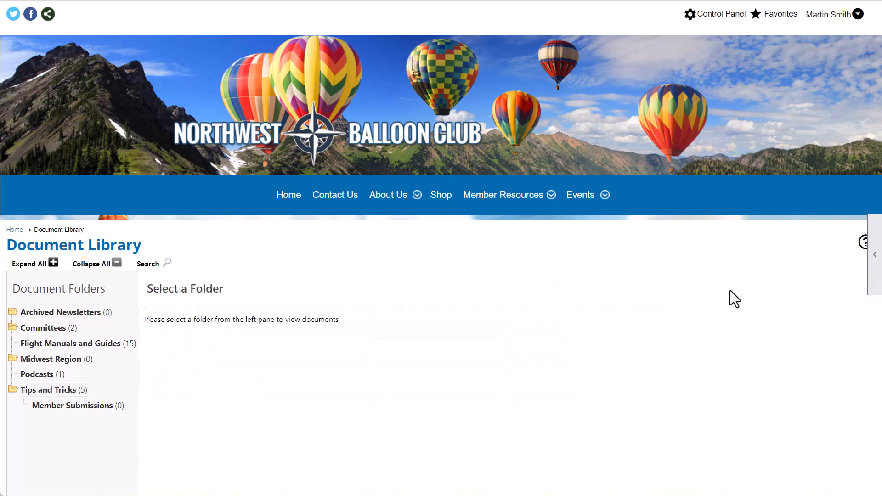
Open the Document Library Manager among the control panel's website modules.
left_click(873, 281)
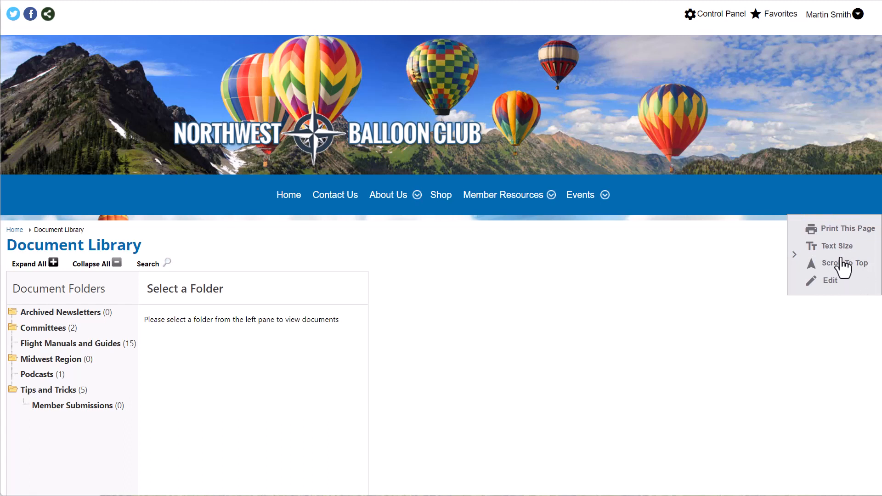
left_click(720, 19)
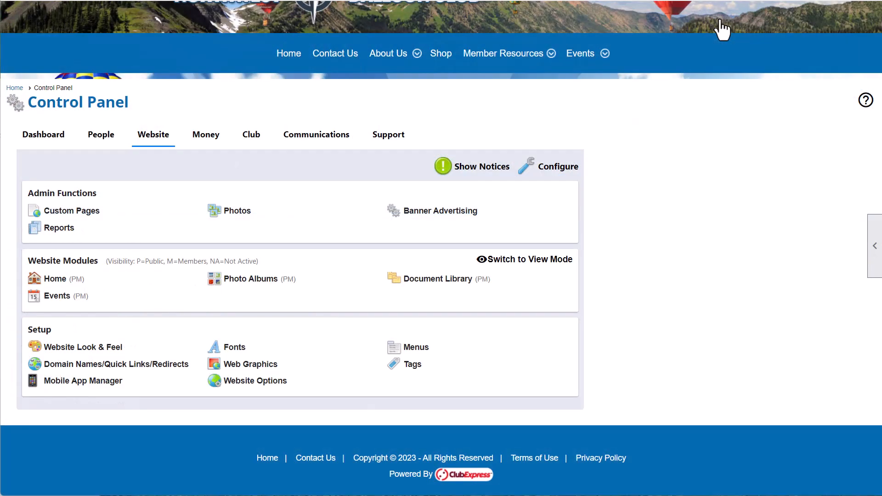
left_click(466, 285)
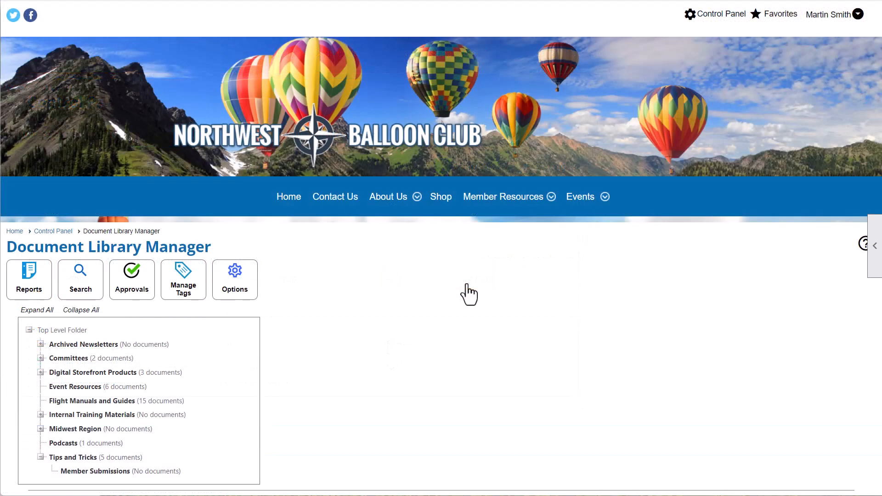
scroll(468, 294, "down", 1)
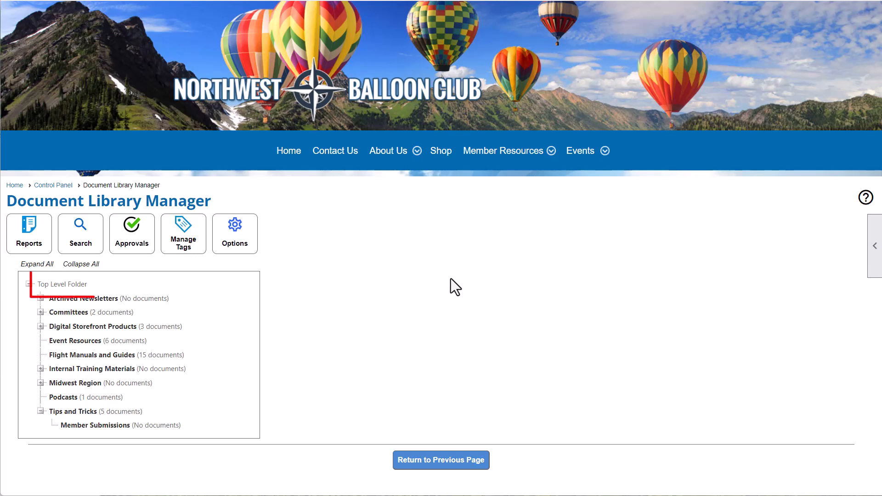
Start a sub-folder named "NEW! Newsletter Ideas" under the Top Level Folder, with a description requesting newsletter submissions in Word or PDF format.
left_click(80, 286)
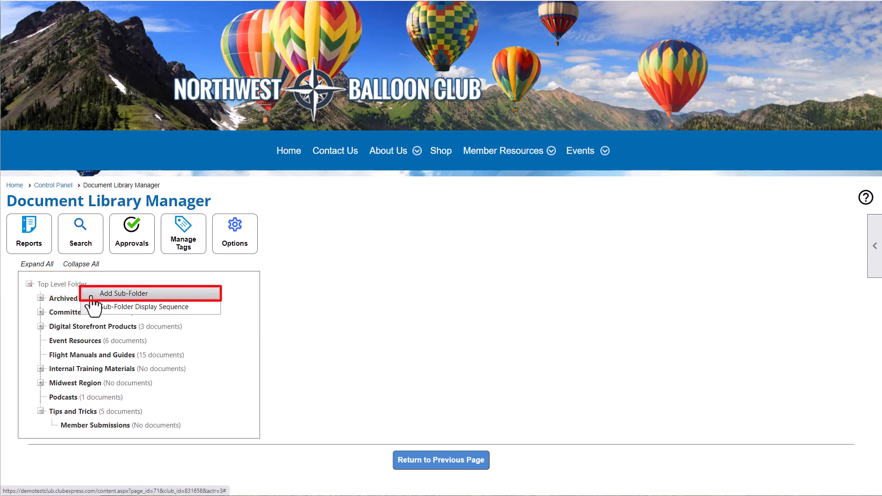
left_click(91, 296)
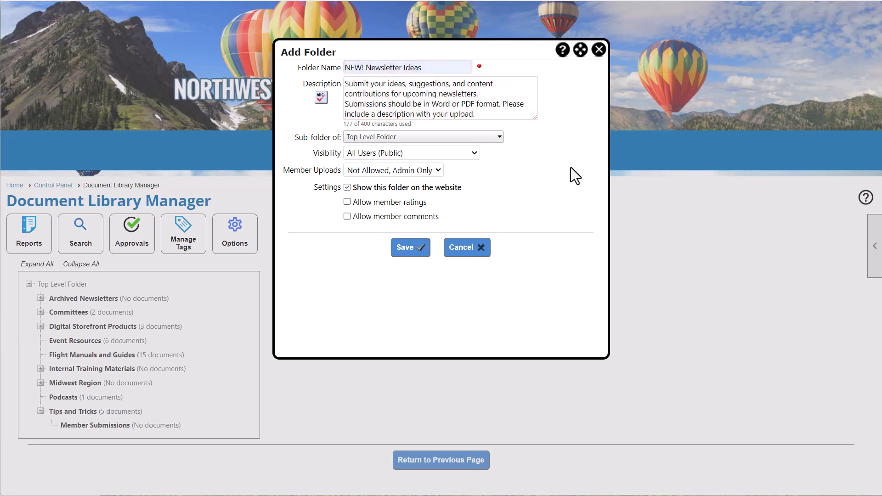
left_click(495, 142)
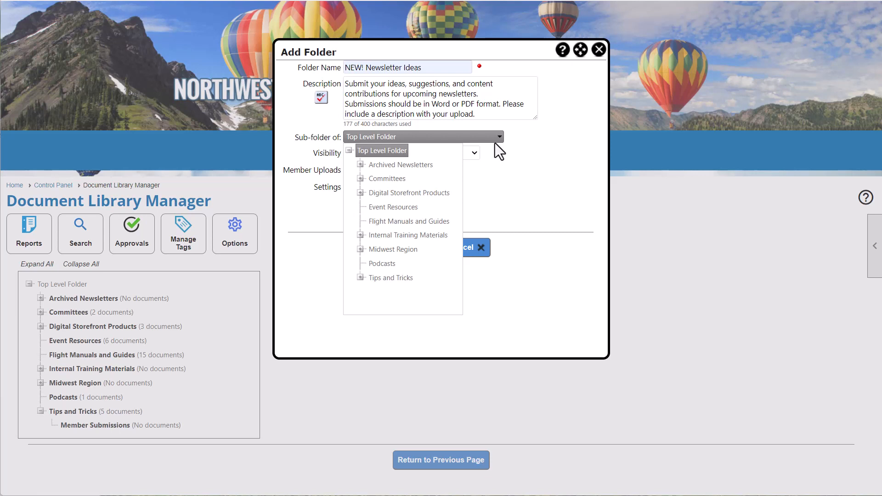
left_click(499, 151)
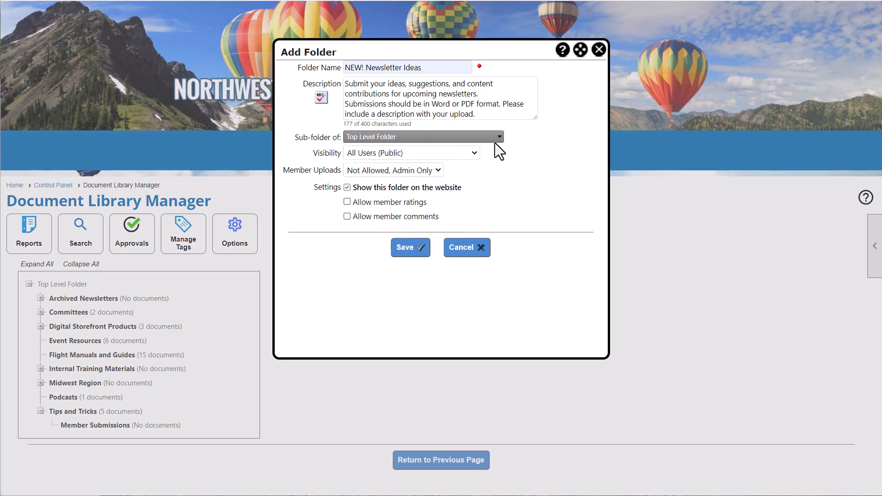
Try the Members of a Committee visibility option for the new folder and open its committee choices.
left_click(476, 152)
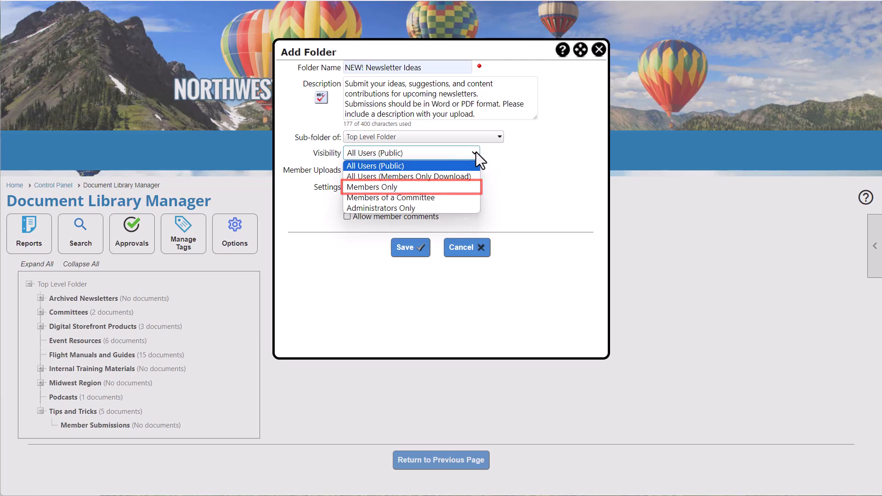
left_click(469, 197)
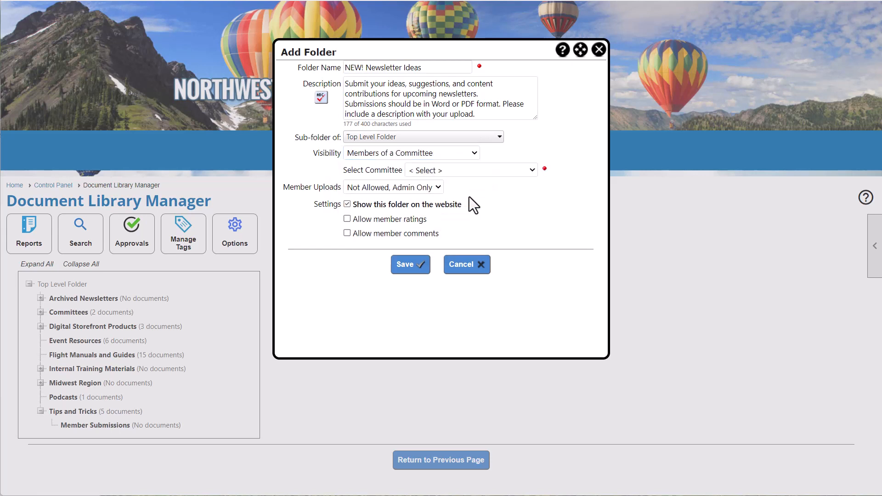
left_click(533, 175)
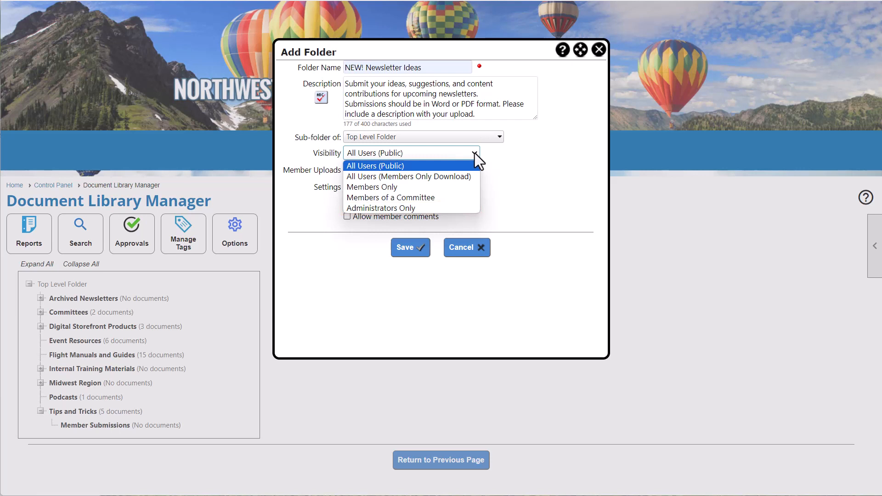
Set the new folder's visibility to Members Only and its member uploads to Allowed, With Approval.
left_click(464, 188)
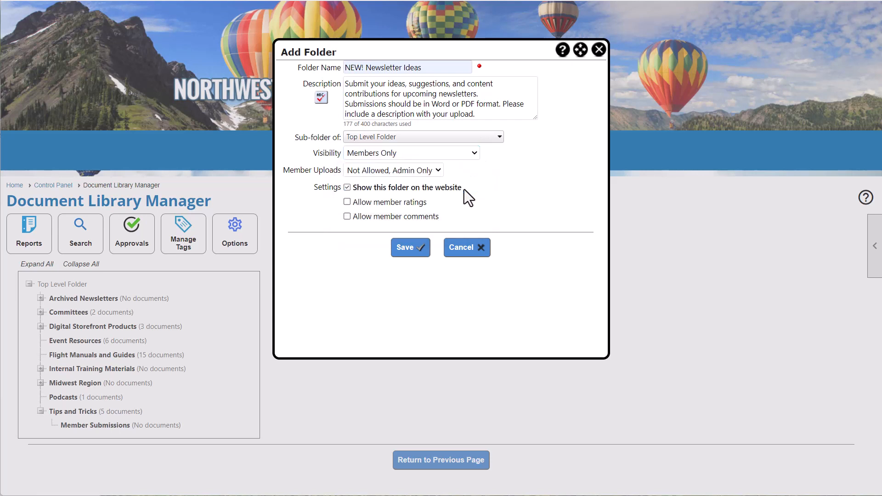
left_click(440, 172)
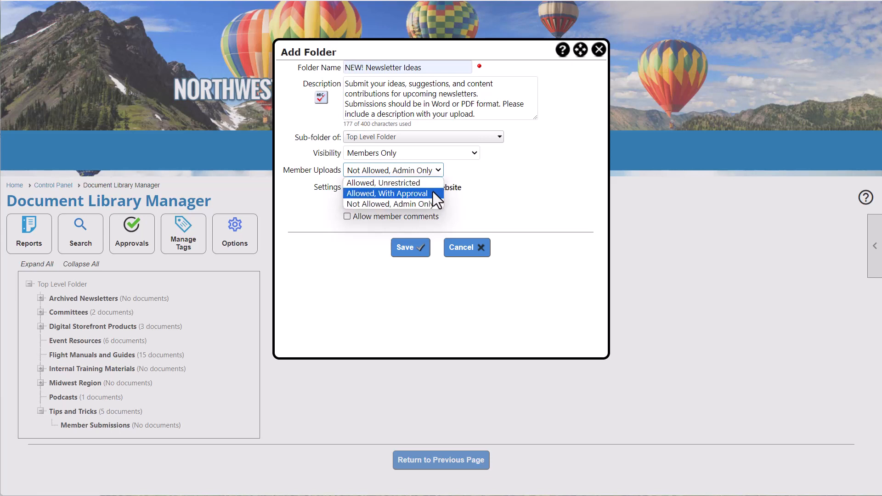
left_click(433, 193)
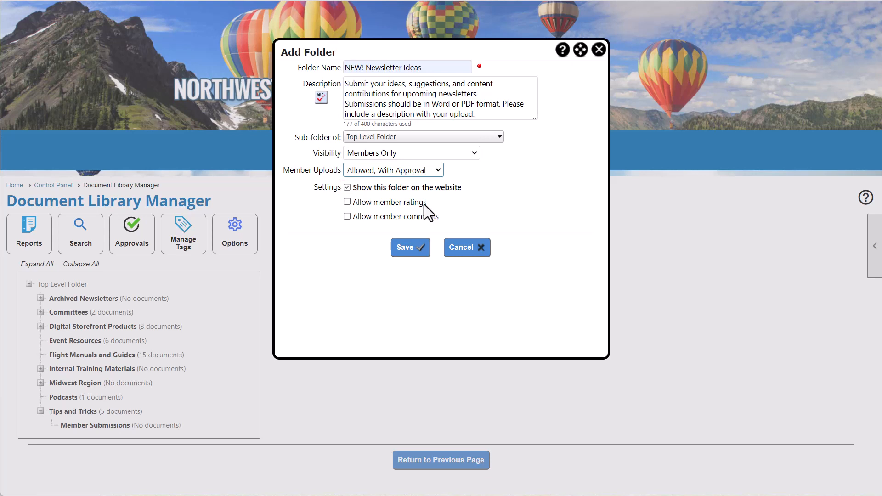
Allow member ratings and member comments for the NEW! Newsletter Ideas folder.
left_click(423, 205)
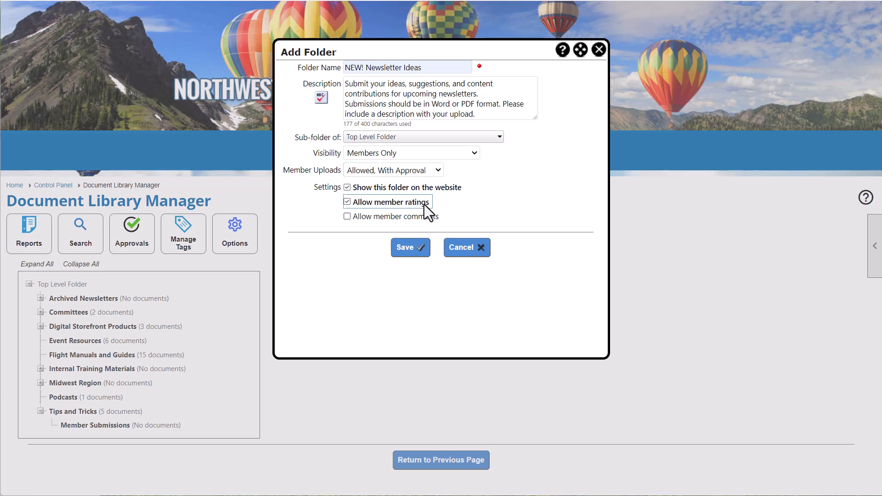
left_click(423, 217)
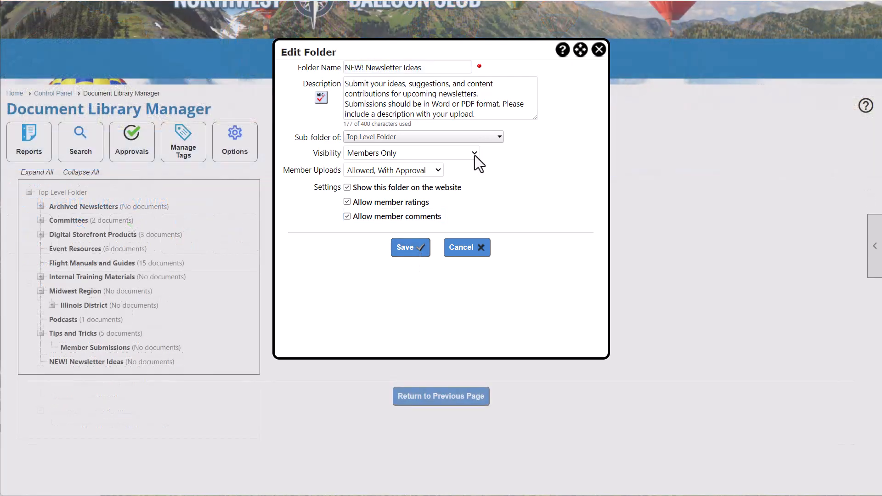
Try setting the existing NEW! Newsletter Ideas folder's visibility to Members of a Subgroup, using Illinois under Midwest.
left_click(475, 154)
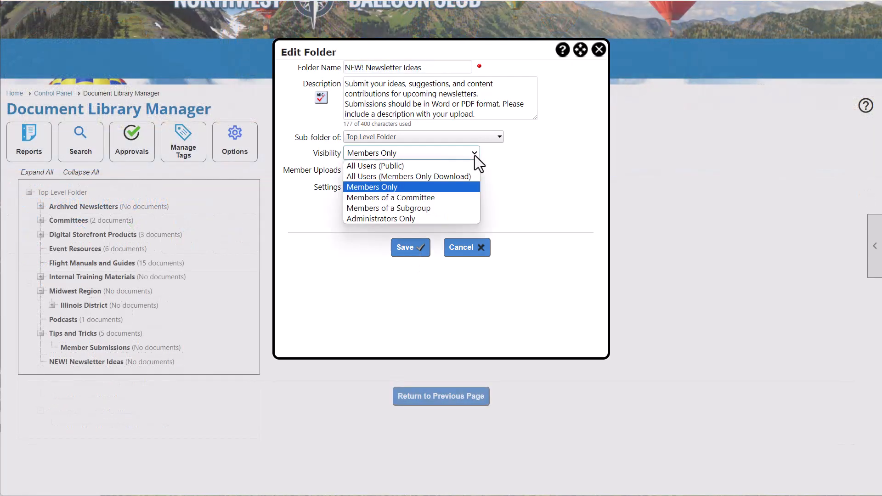
left_click(466, 209)
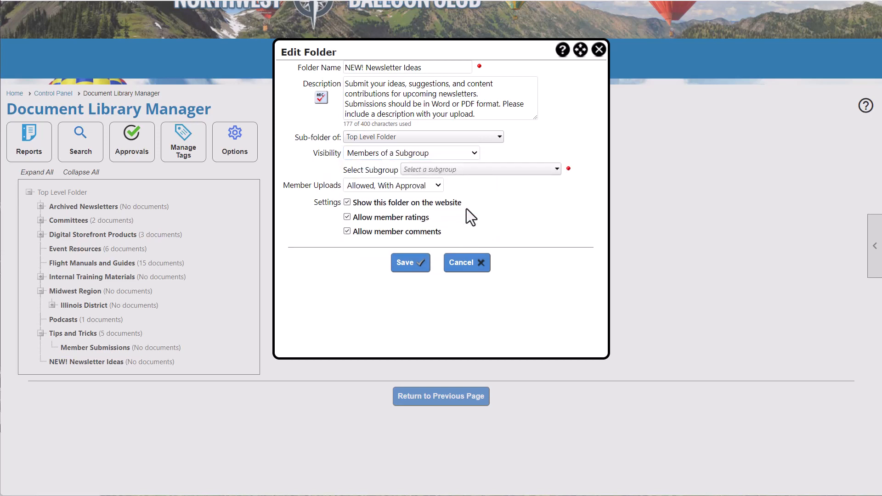
left_click(556, 172)
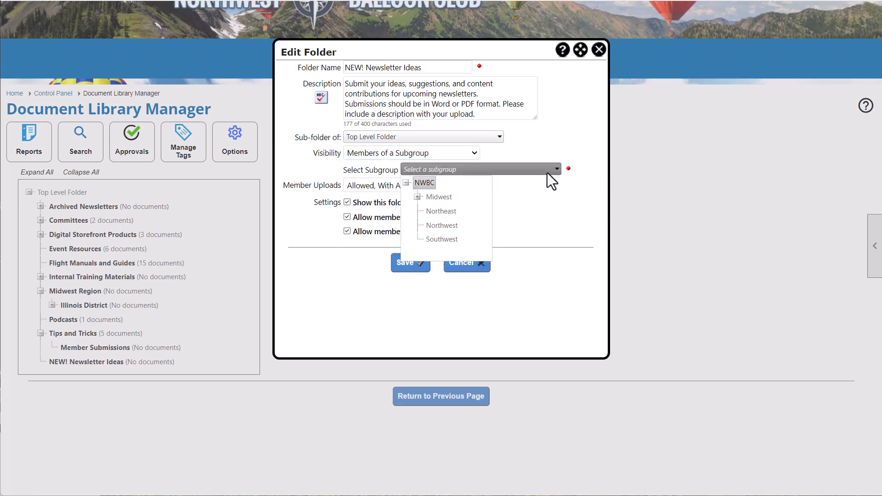
left_click(417, 197)
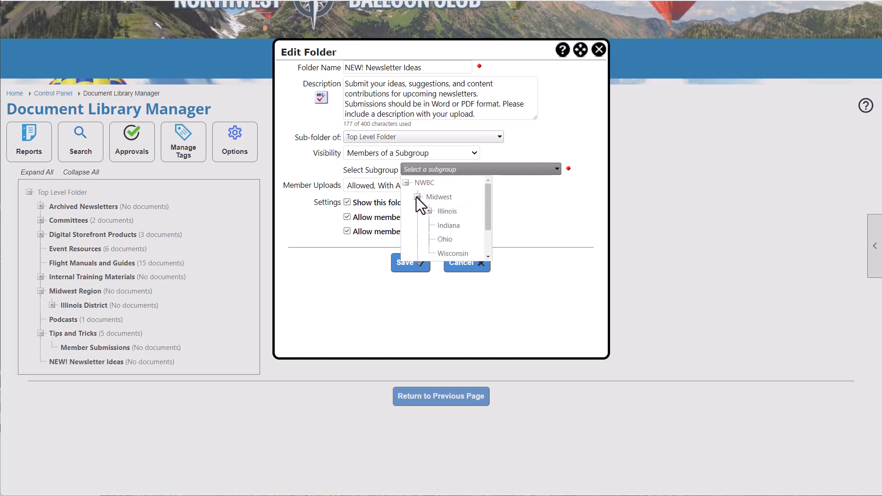
left_click(444, 213)
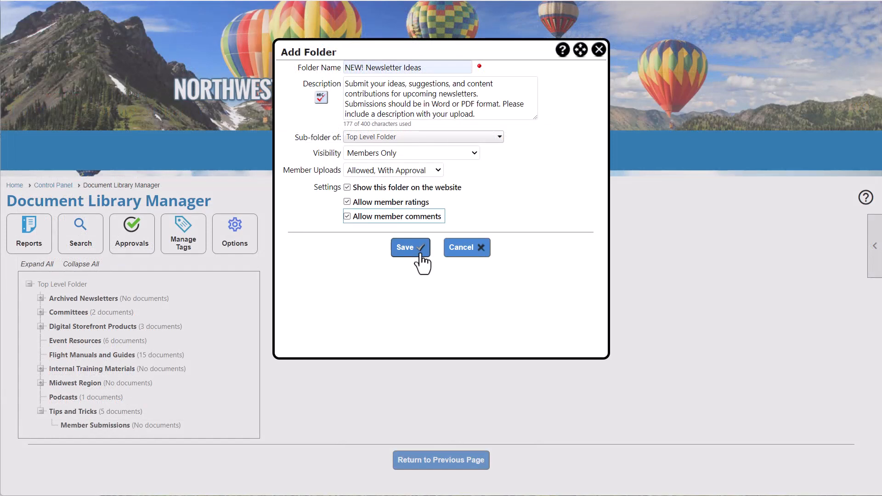
Save the NEW! Newsletter Ideas folder and move it to the top of the Top Level Folder's sub-folder display sequence.
left_click(420, 252)
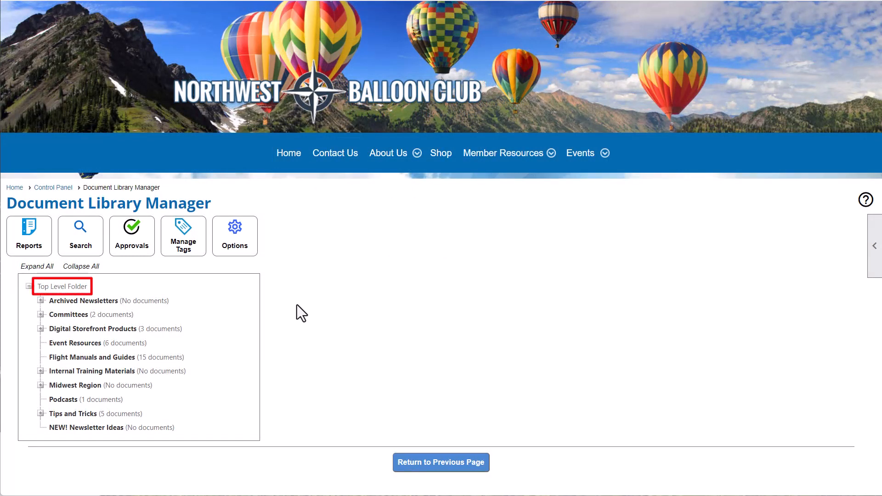
left_click(76, 285)
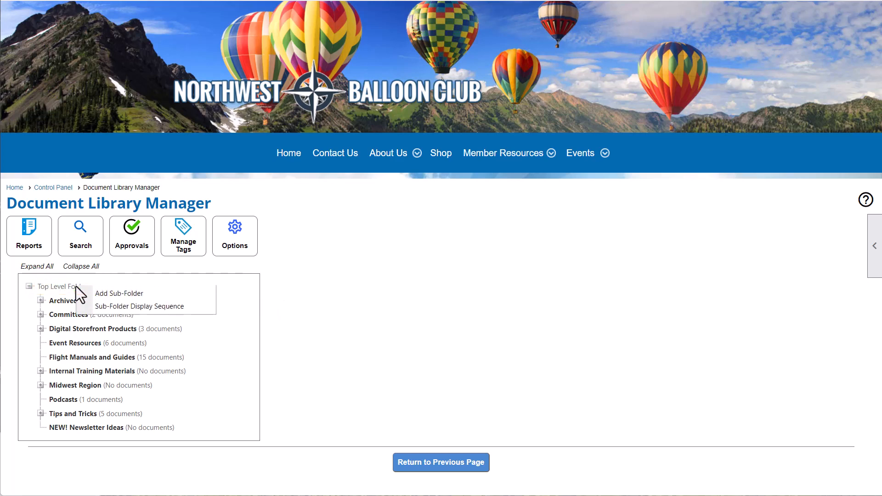
left_click(97, 307)
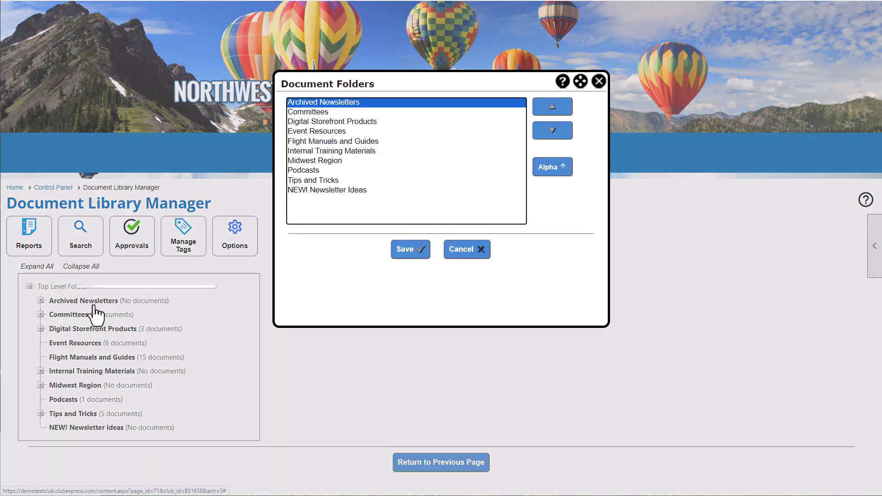
left_click(360, 193)
left_click(553, 107)
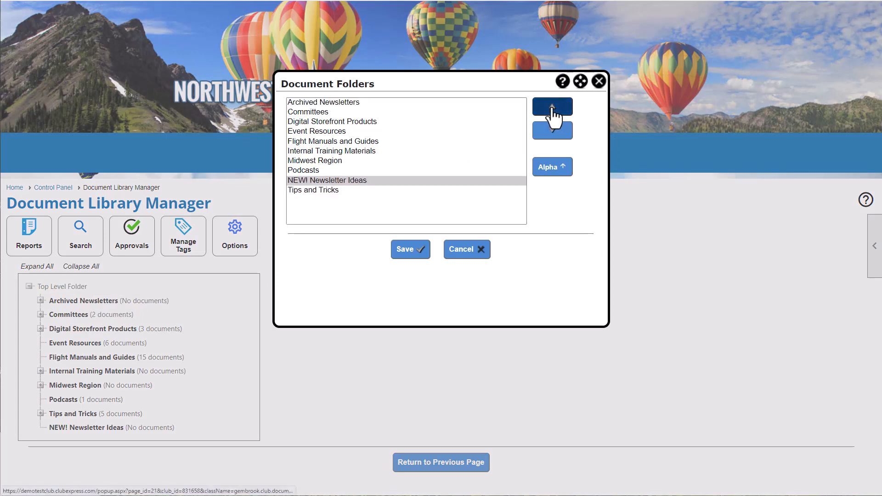
left_click(552, 106)
left_click(552, 107)
left_click(553, 107)
left_click(552, 106)
left_click(553, 106)
left_click(553, 107)
left_click(553, 107)
left_click(553, 107)
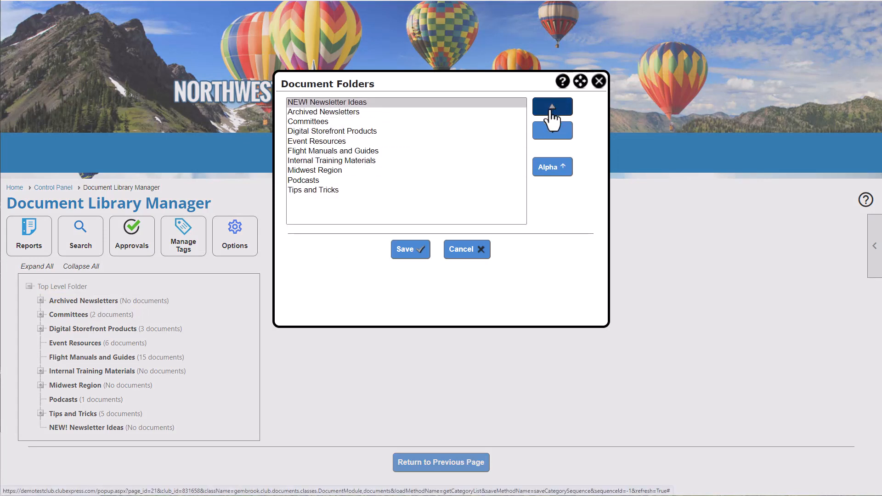
left_click(416, 255)
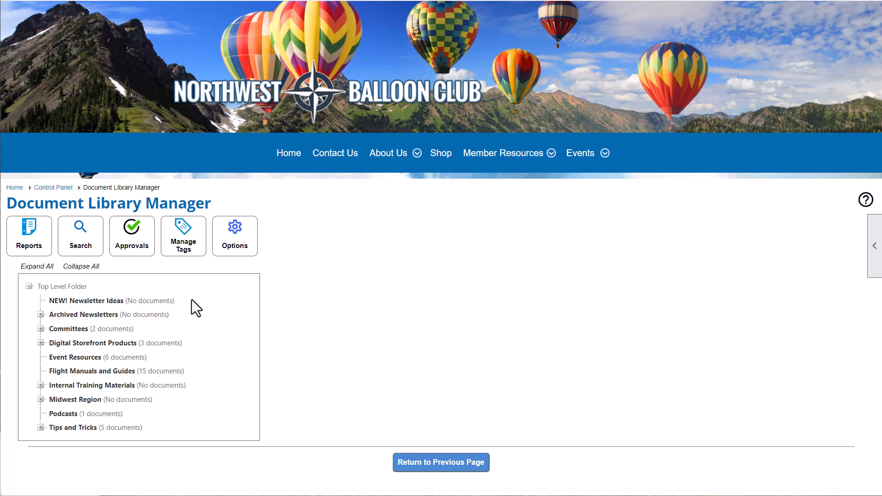
Review the folder settings of Notes and Reports under Committees > Charitable Works, and open the Event Resources folder's settings.
left_click(41, 329)
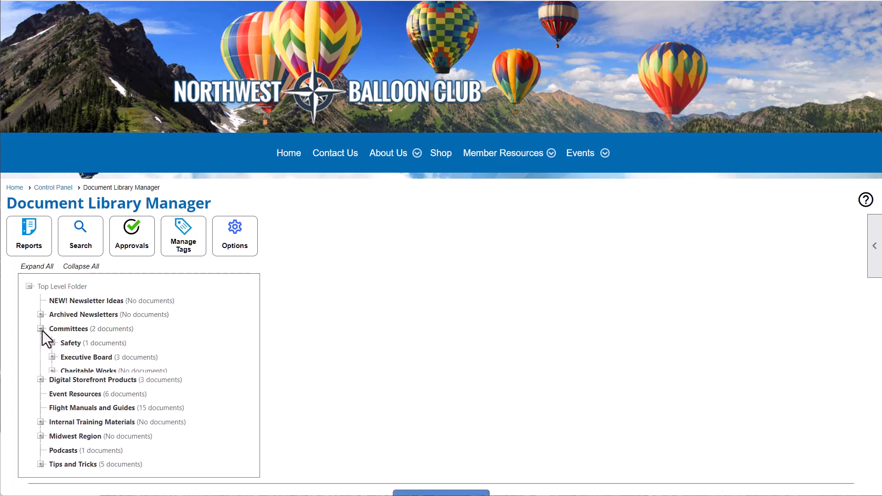
left_click(52, 371)
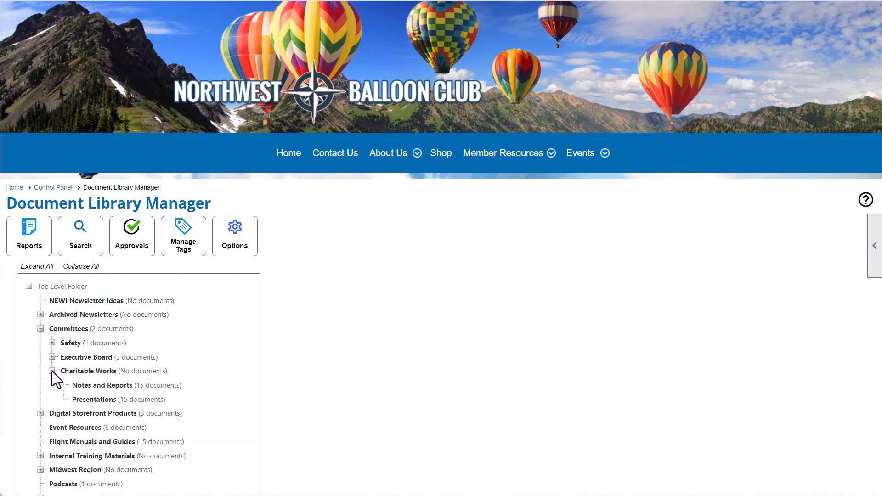
right_click(125, 390)
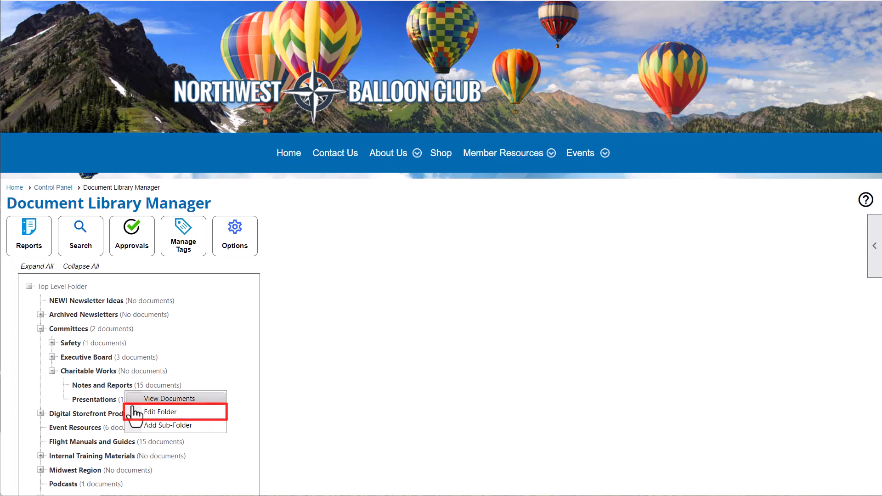
left_click(137, 414)
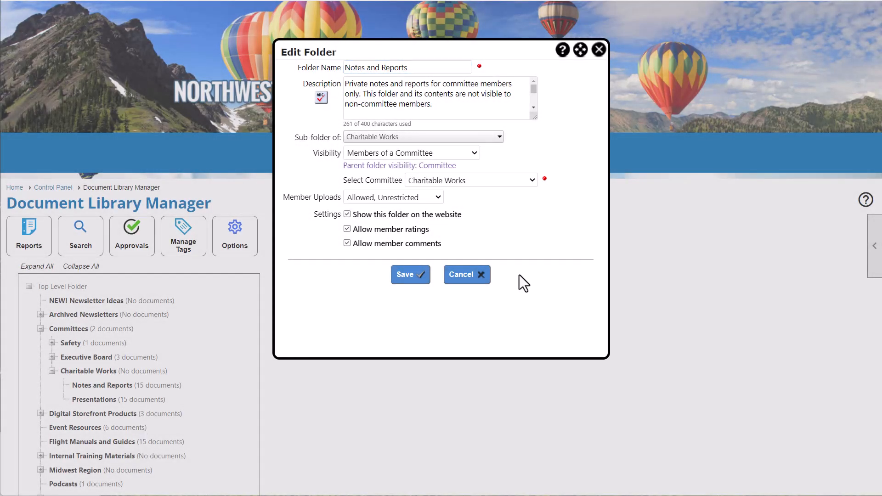
left_click(478, 278)
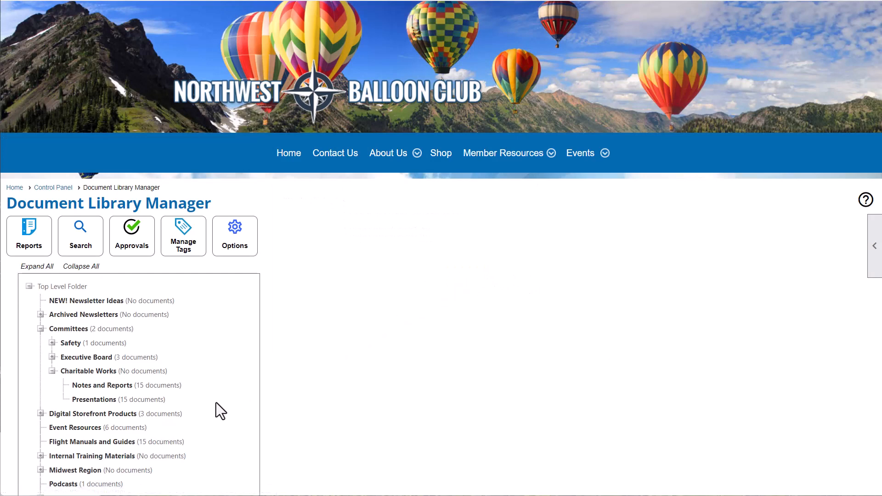
left_click(141, 426)
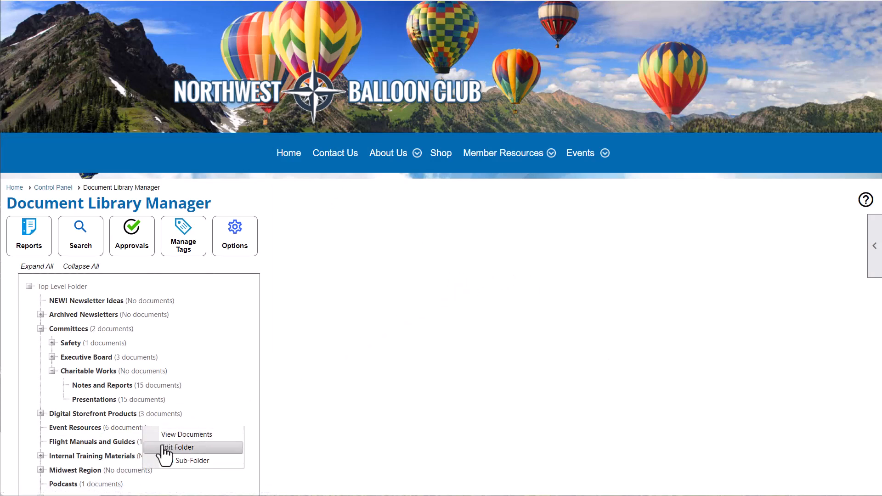
left_click(168, 447)
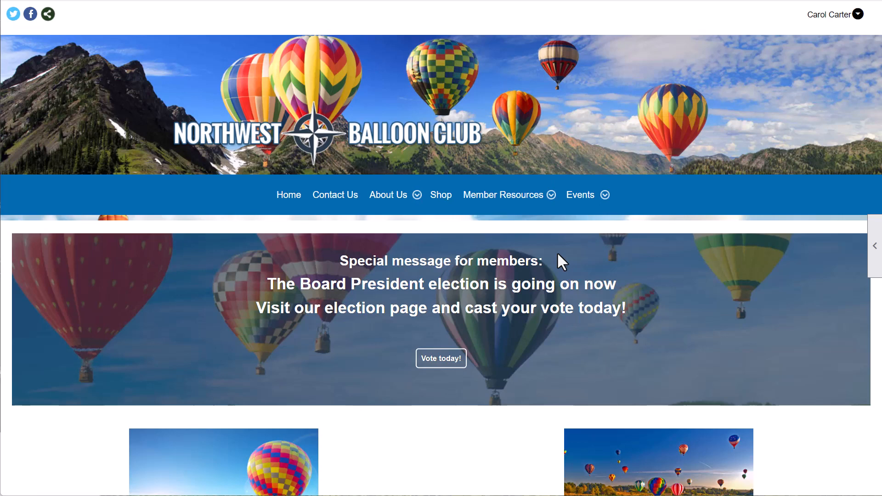
Open the NEW! Newsletter Ideas folder in the member-facing document library.
left_click(544, 205)
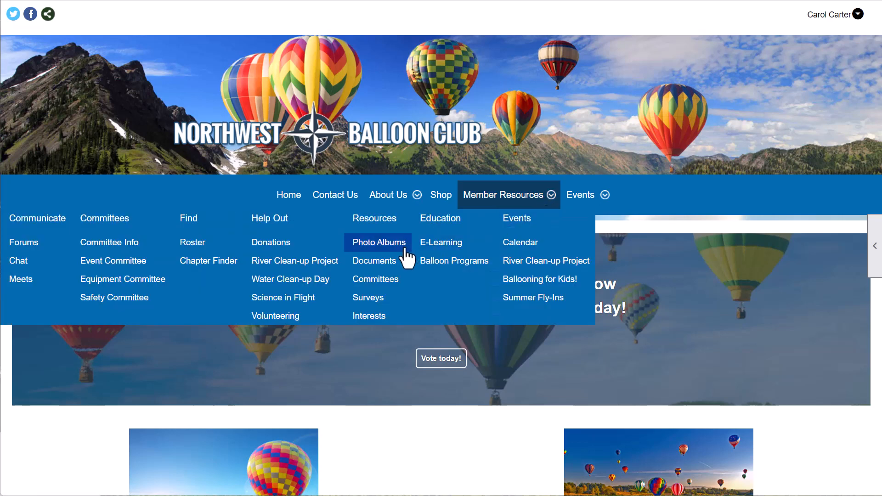
left_click(378, 264)
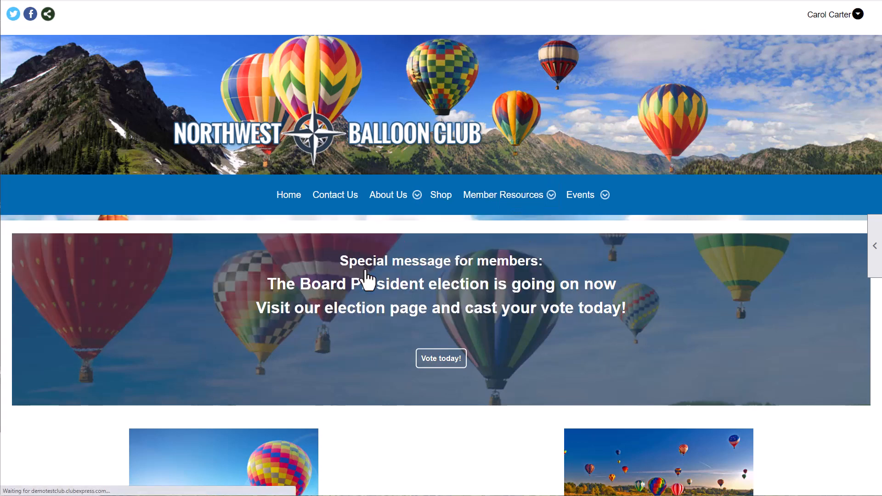
left_click(112, 314)
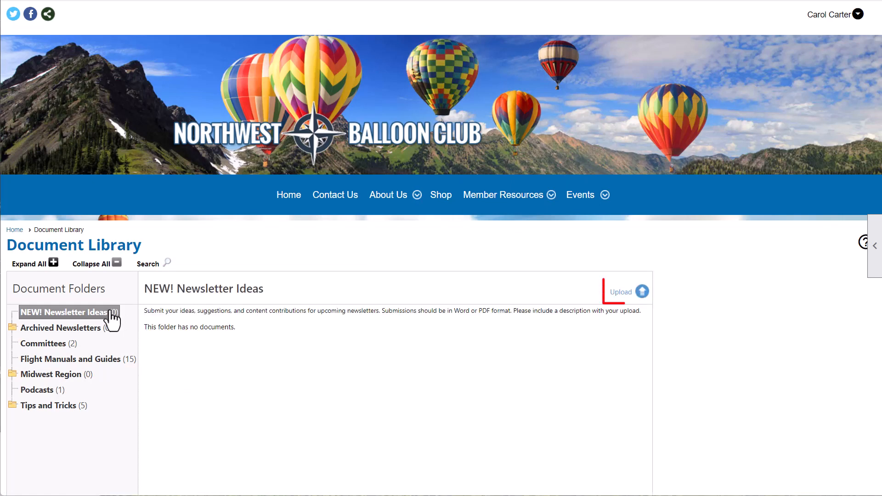
Upload a document titled "Member Spotlight - We're all pretty special!" with a description of the monthly member profile and create date 09/25/2023.
left_click(641, 292)
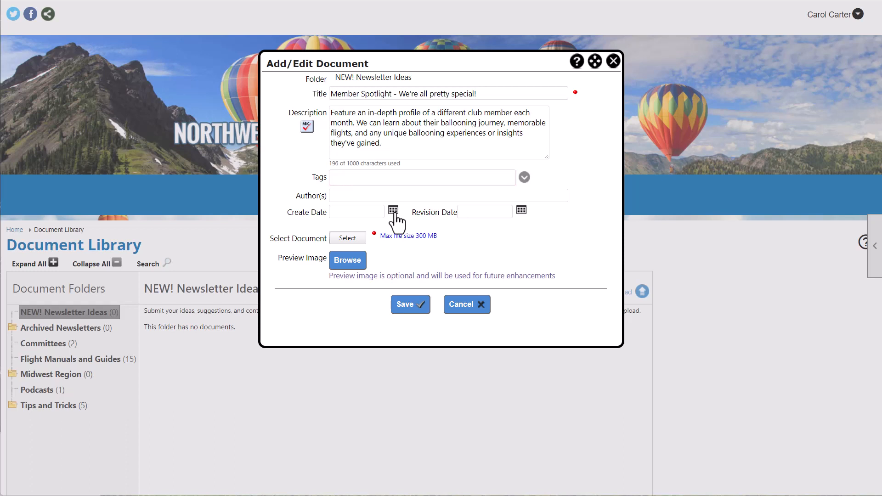
left_click(393, 211)
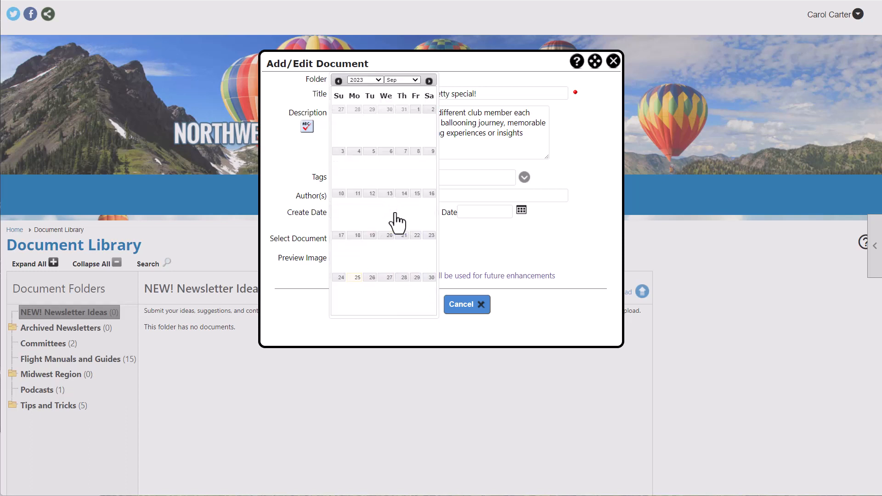
left_click(358, 278)
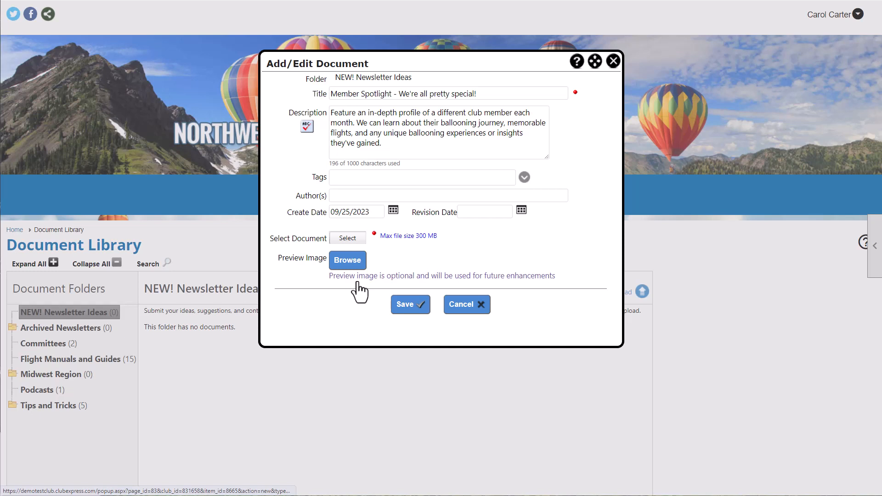
left_click(417, 323)
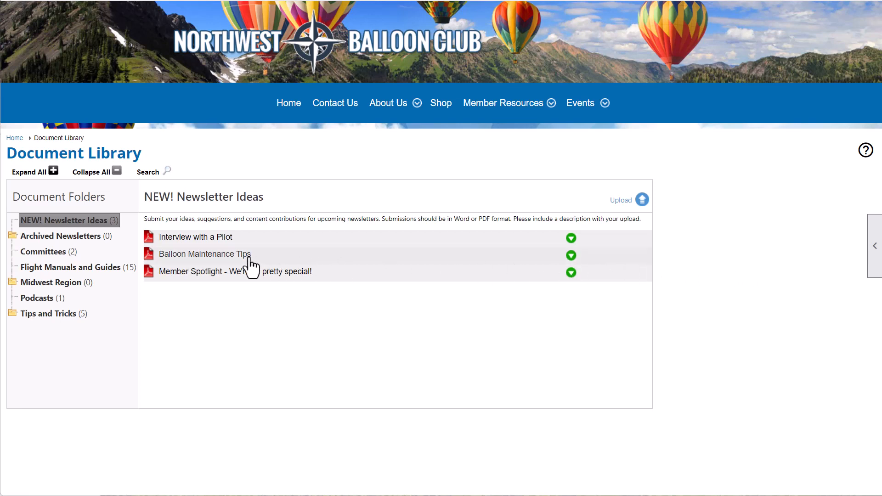
Rate the Balloon Maintenance Tips document five stars and submit a member comment praising the idea and the yearly tips.
left_click(235, 256)
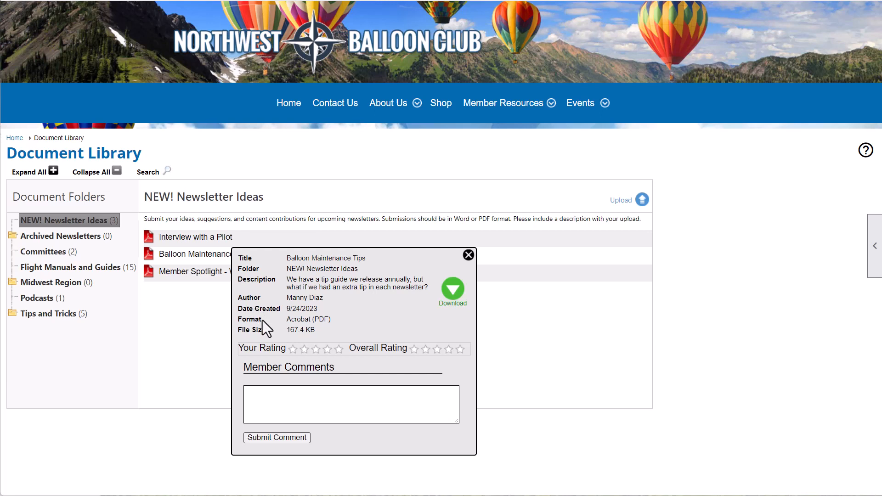
left_click(339, 350)
left_click(338, 396)
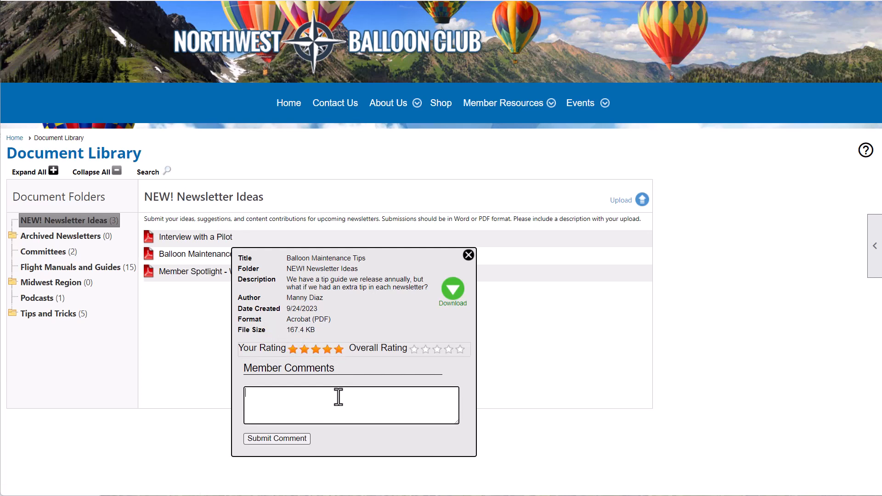
type("Great idea Manny! I look forward to our tips every year!")
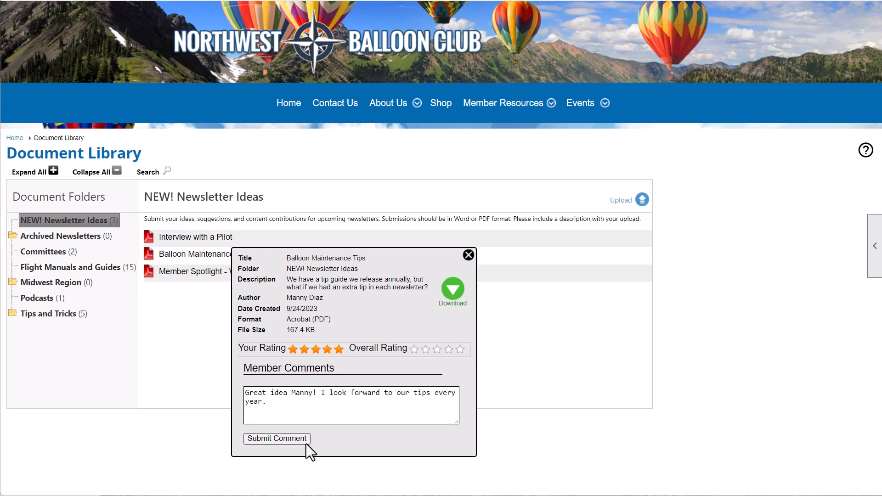
left_click(306, 442)
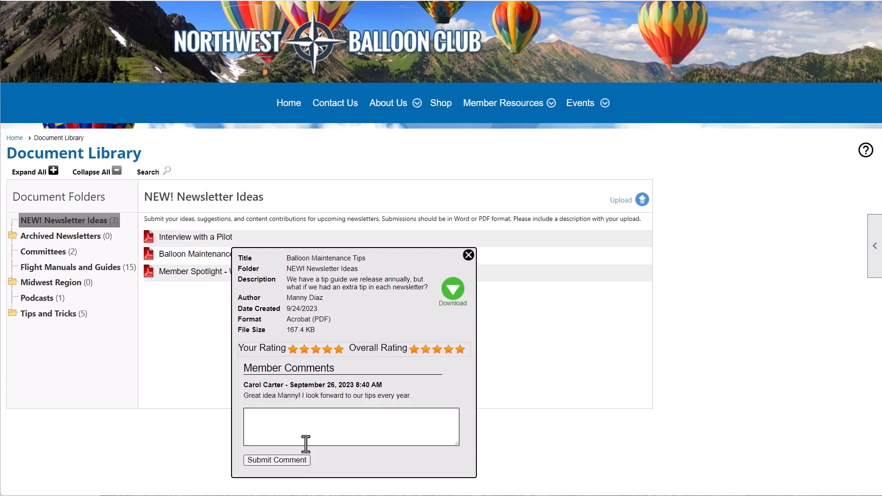
left_click(468, 255)
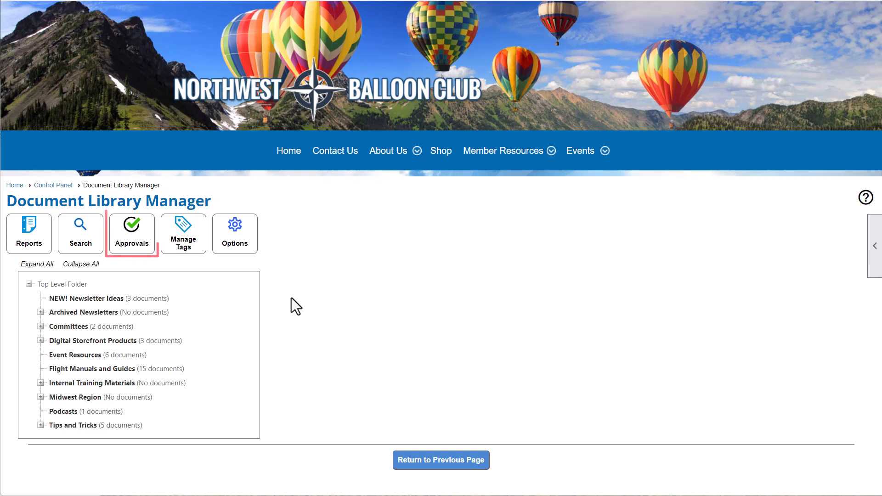
Open the documents awaiting approval and review the Balloon Maintenance Tips document's details and folder choices without changing them.
left_click(133, 244)
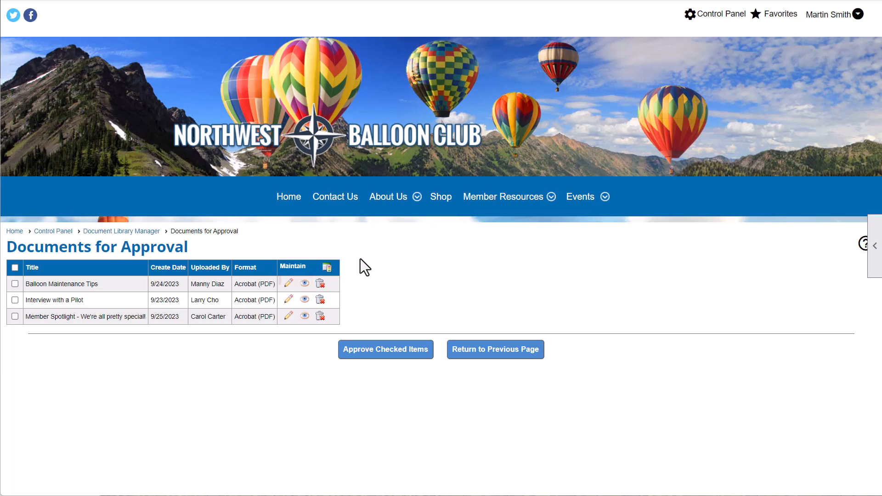
left_click(288, 283)
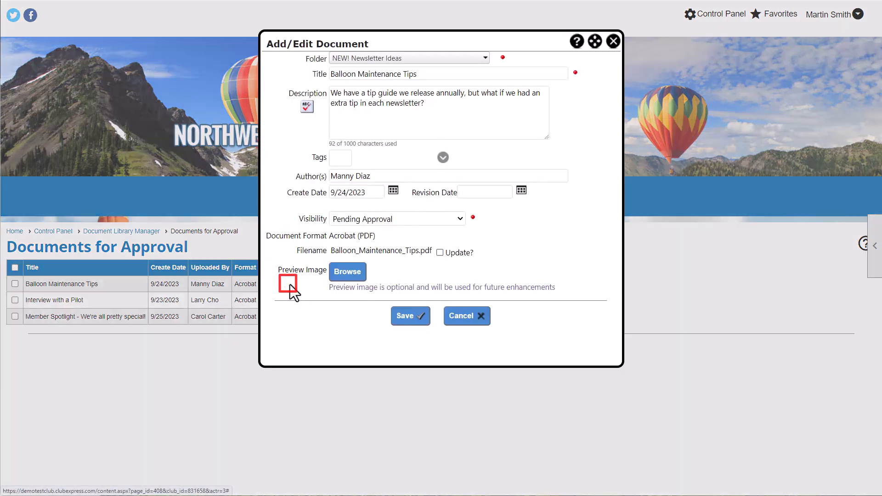
left_click(482, 59)
left_click(482, 60)
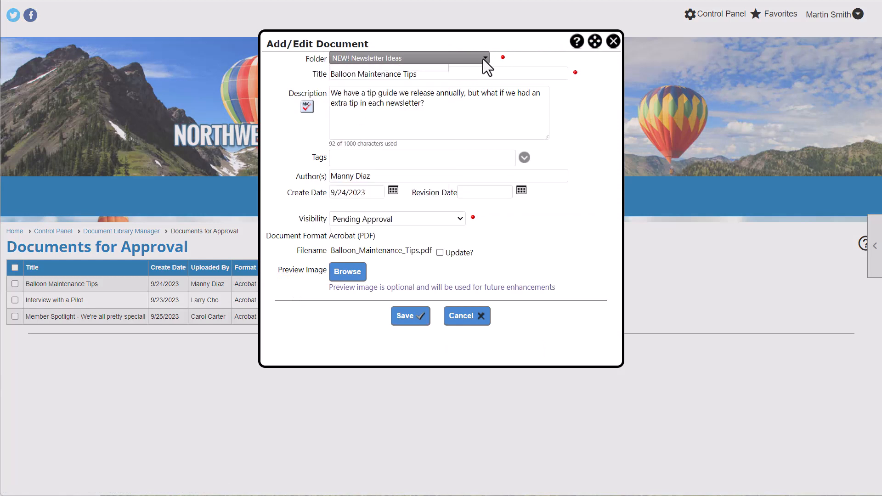
left_click(614, 42)
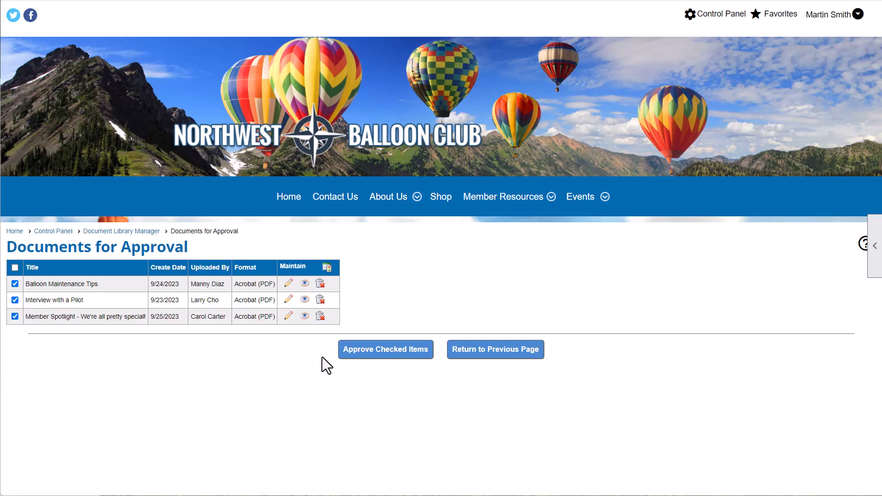
Approve Balloon Maintenance Tips, Interview with a Pilot and the Member Spotlight document, and return to the Document Library Manager.
left_click(364, 354)
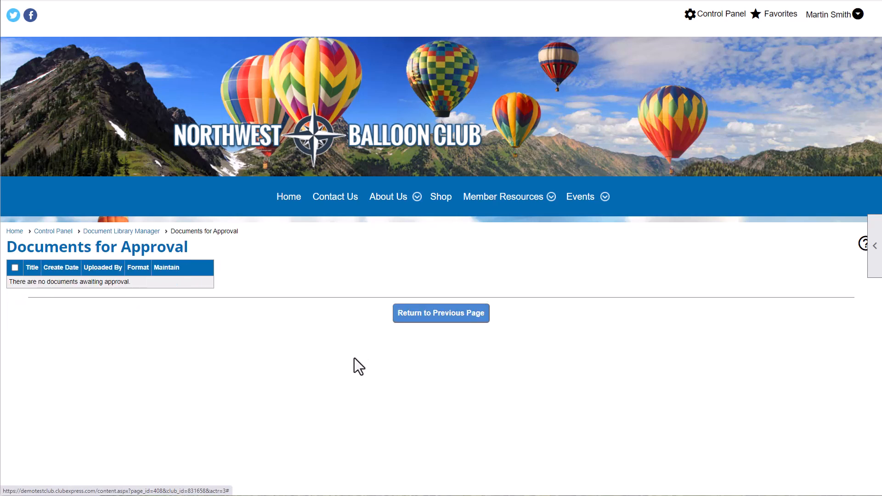
left_click(427, 313)
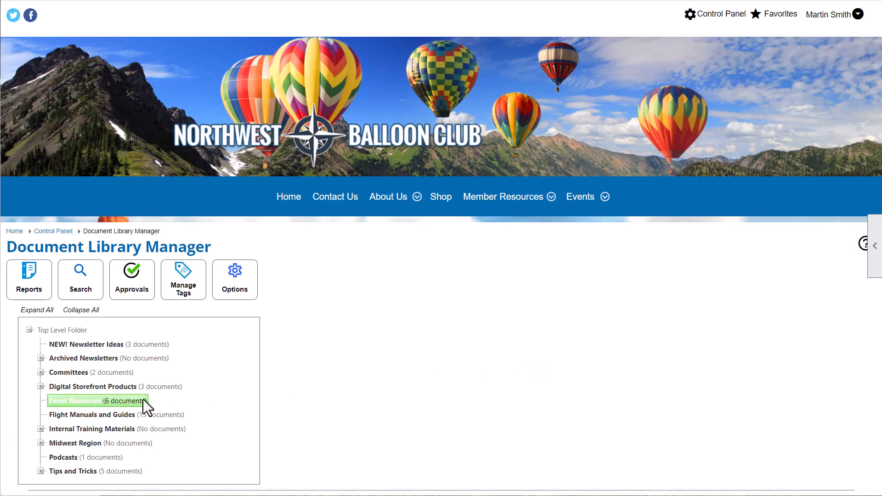
View the documents in the Event Resources folder and display the URLs for 2023 Fly-In Guidelines and Rules.
right_click(129, 401)
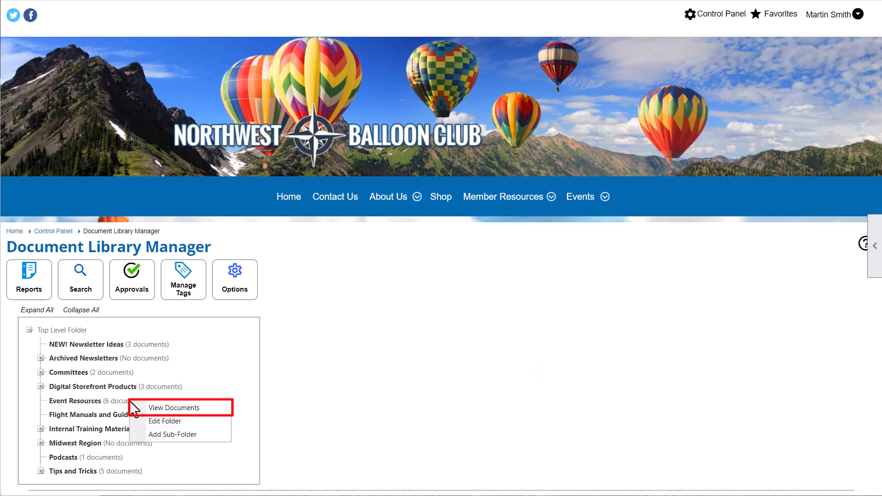
left_click(138, 408)
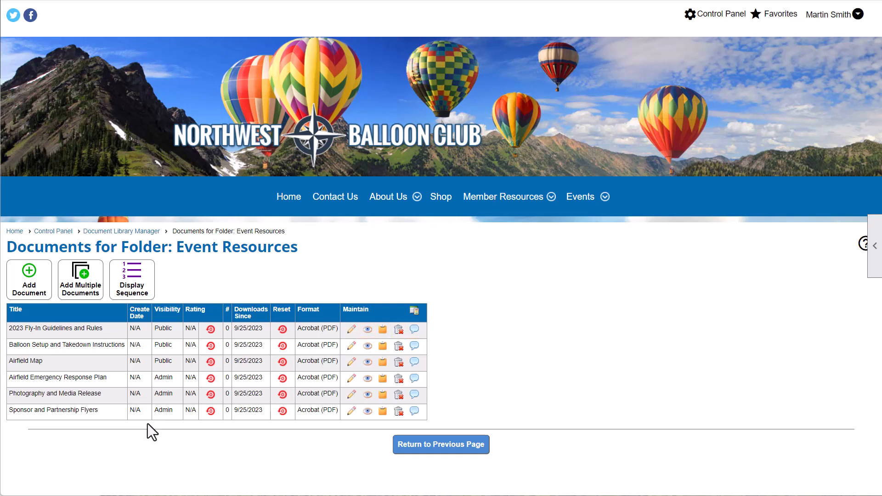
left_click(383, 333)
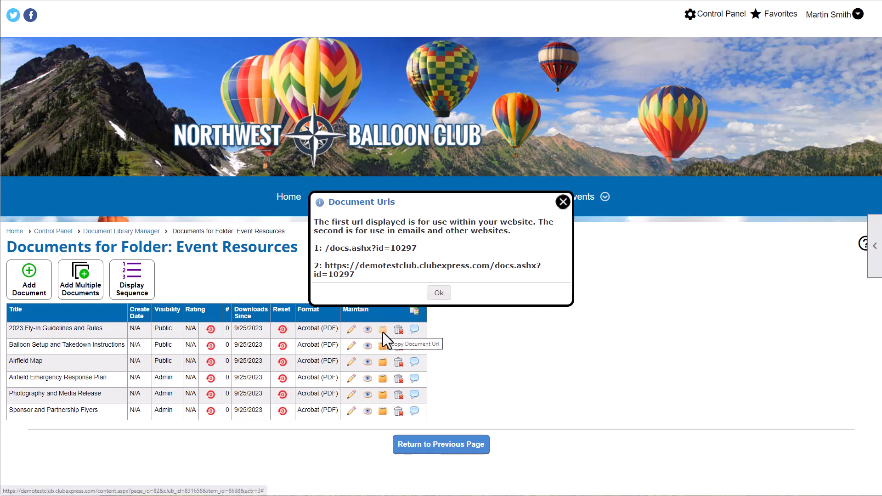
left_click(437, 295)
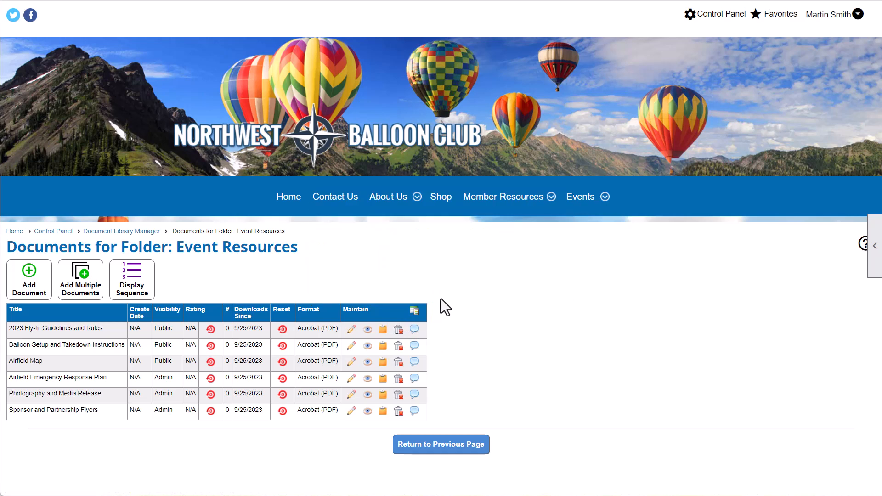
Add the public document 2023 Fly-In Printable Schedule dated 09/01/2023 to Event Resources, and bulk-add Coloring Sheets, Emergency Response Plan and Sign-in Sheets.
left_click(42, 306)
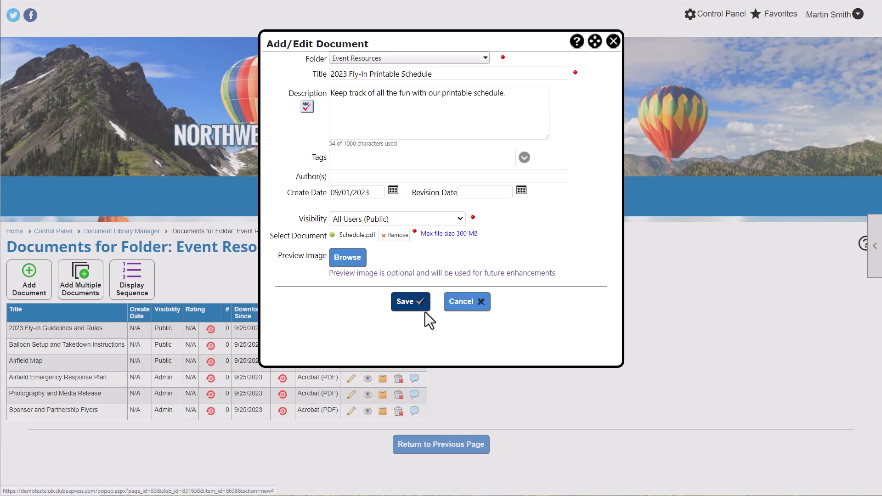
left_click(424, 309)
left_click(438, 277)
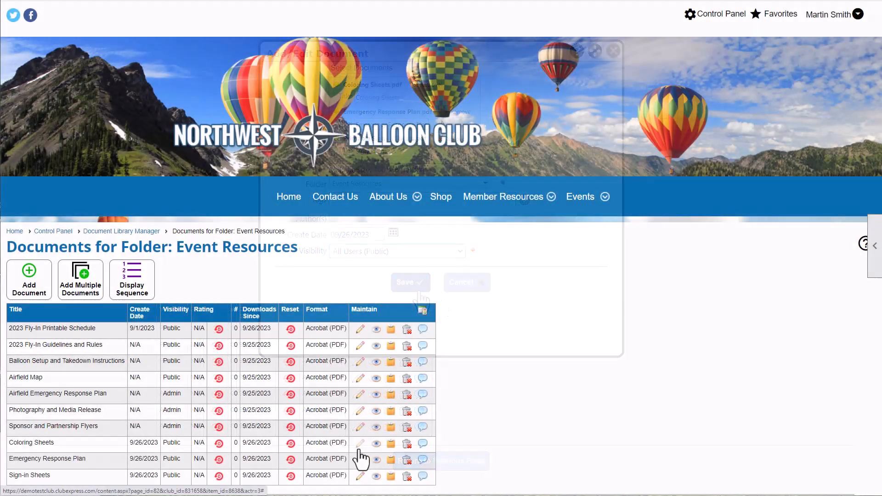
Replace the 2023 All-Member Meeting Agenda file with the edited agenda PDF, preserving the original file name, and save the document.
left_click(359, 449)
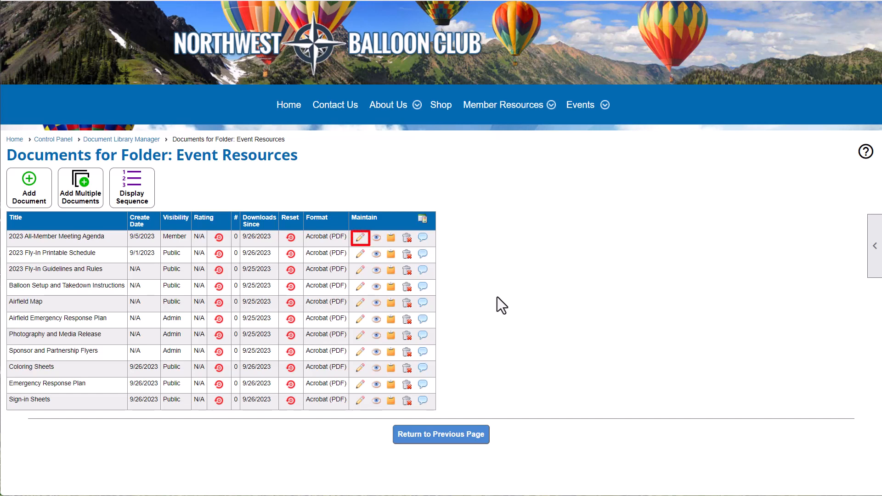
left_click(360, 238)
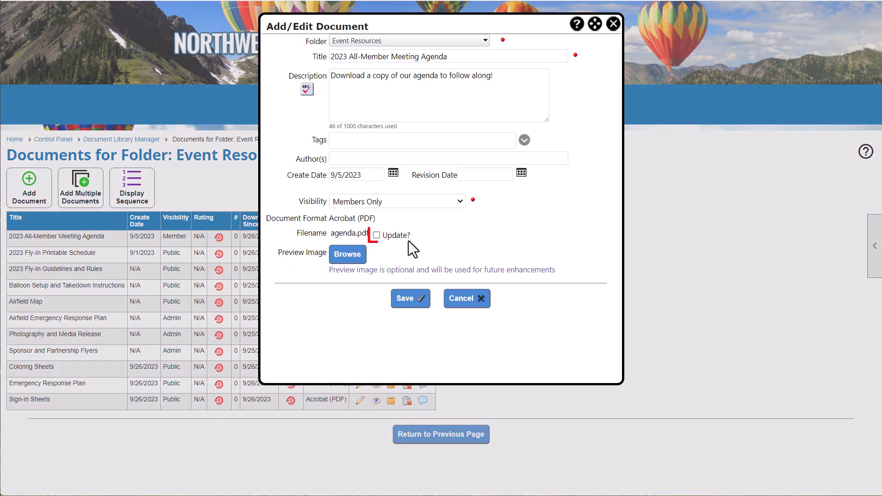
left_click(379, 236)
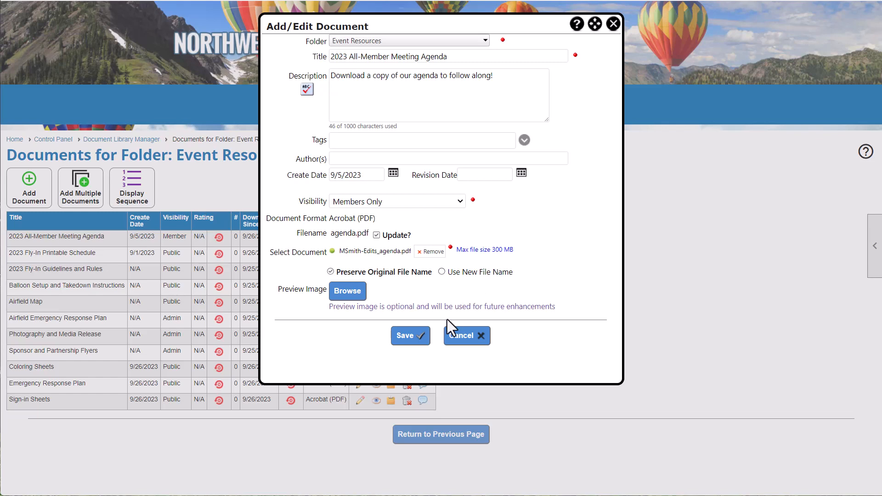
left_click(411, 336)
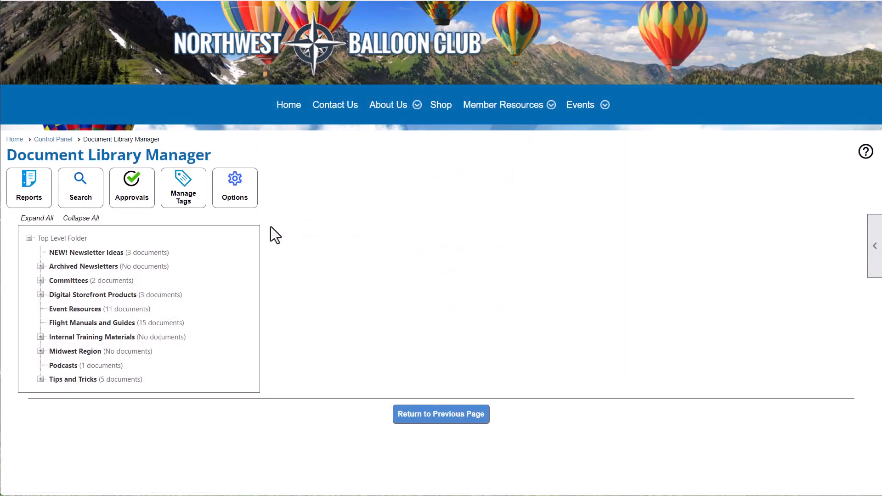
Open the Document Library Manager's options.
left_click(253, 208)
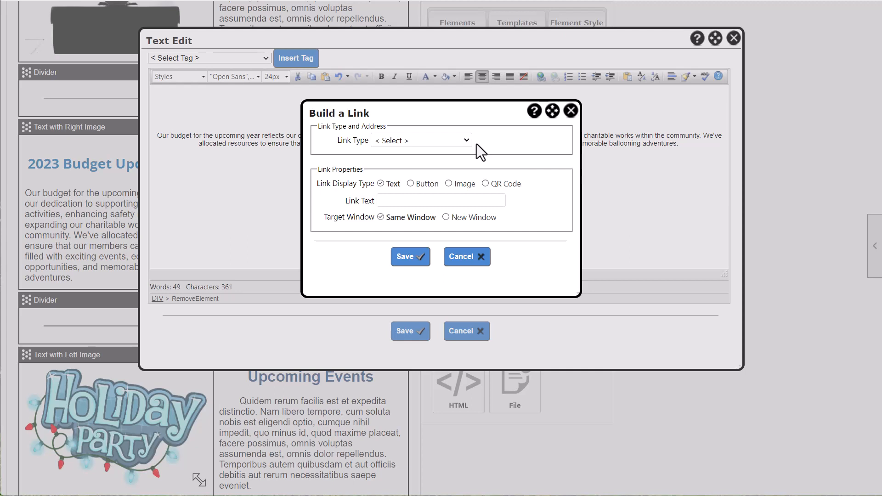
Set up a Document link in the budget text, choosing the Event Resources folder, and display its selectable documents.
left_click(461, 140)
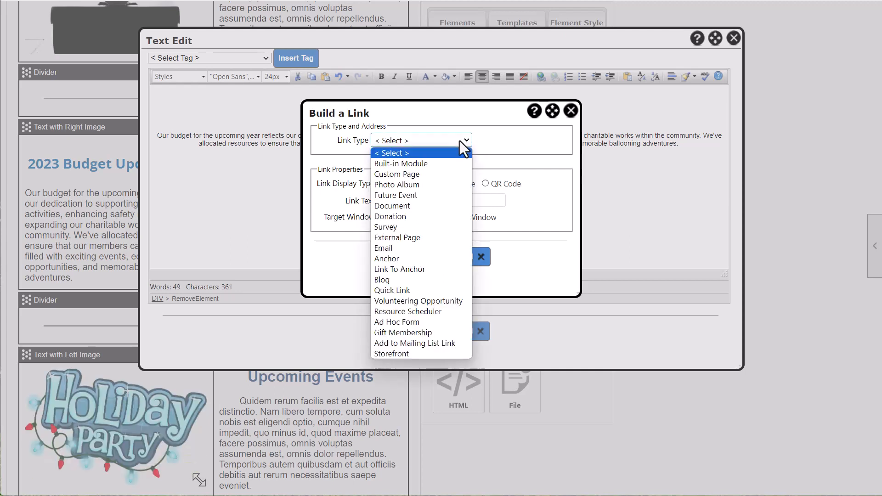
left_click(452, 205)
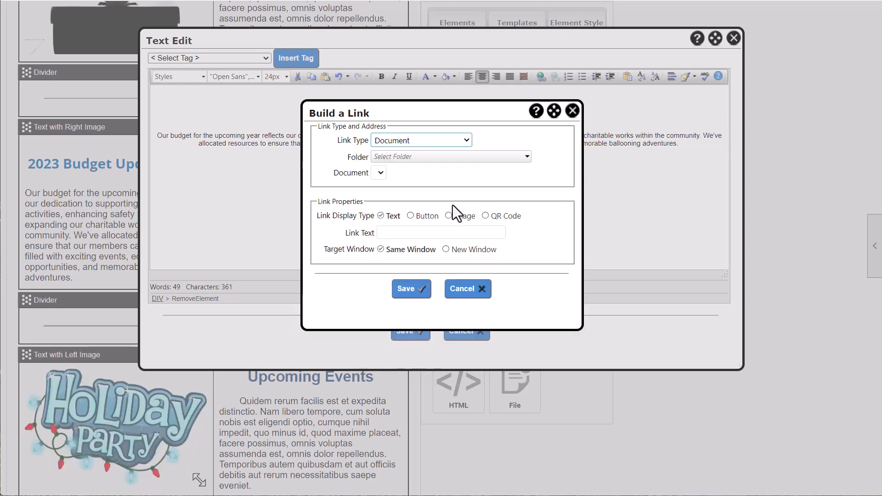
left_click(524, 157)
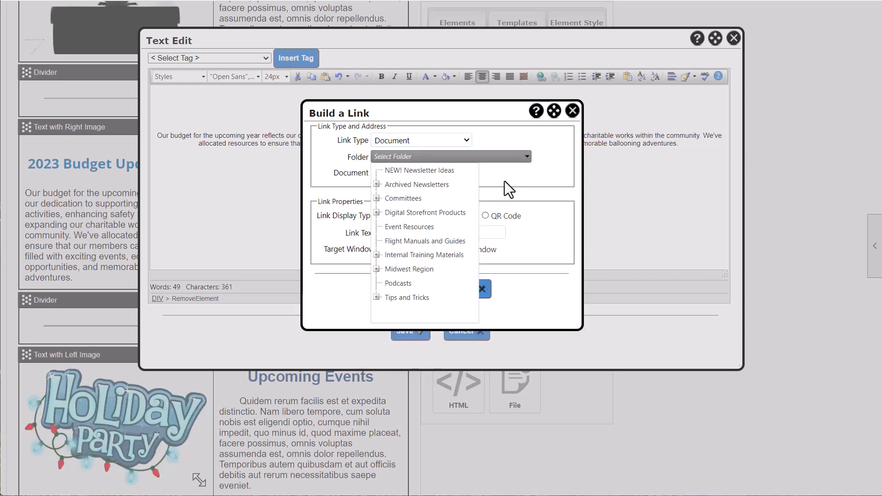
left_click(423, 230)
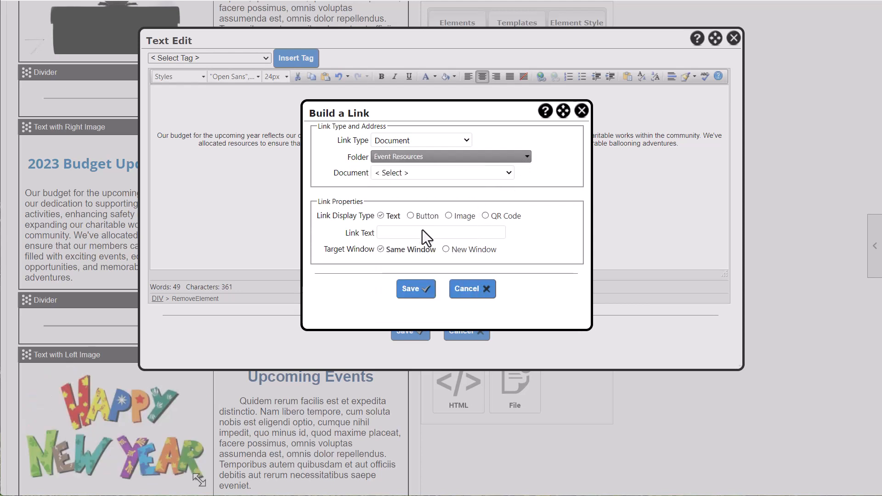
left_click(509, 173)
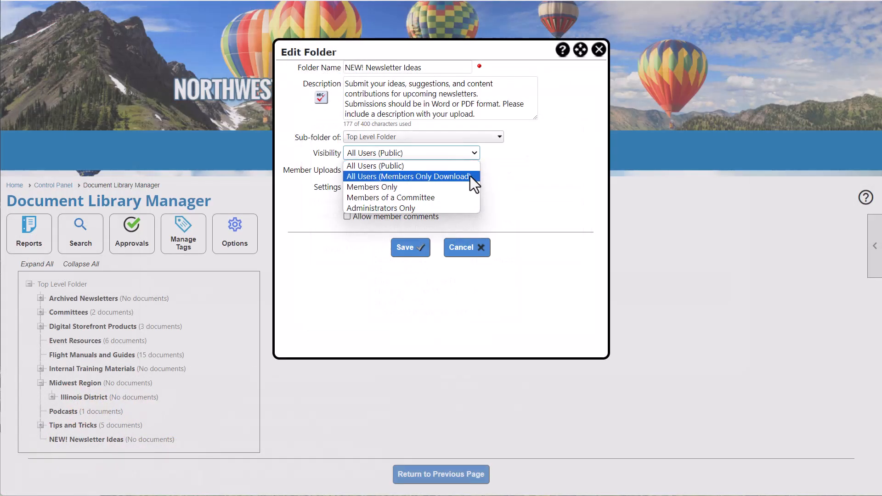
Set the NEW! Newsletter Ideas folder's visibility to Members of a Committee and display the committee choices.
left_click(470, 196)
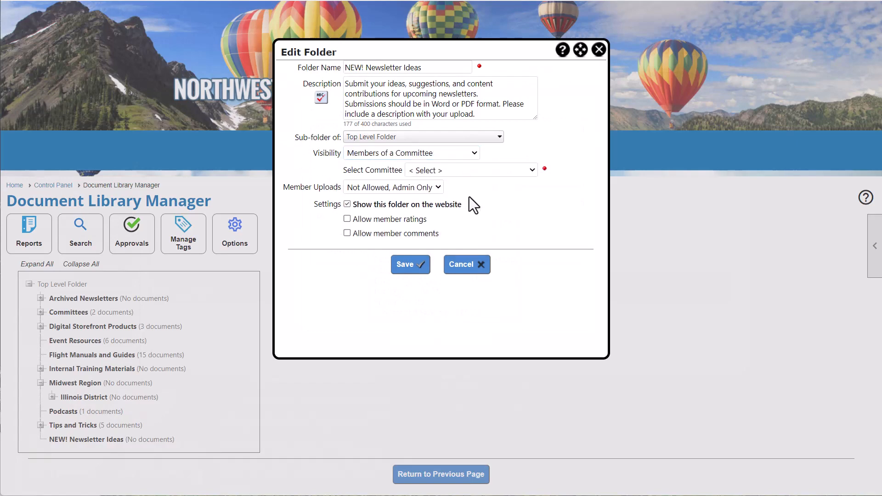
left_click(533, 175)
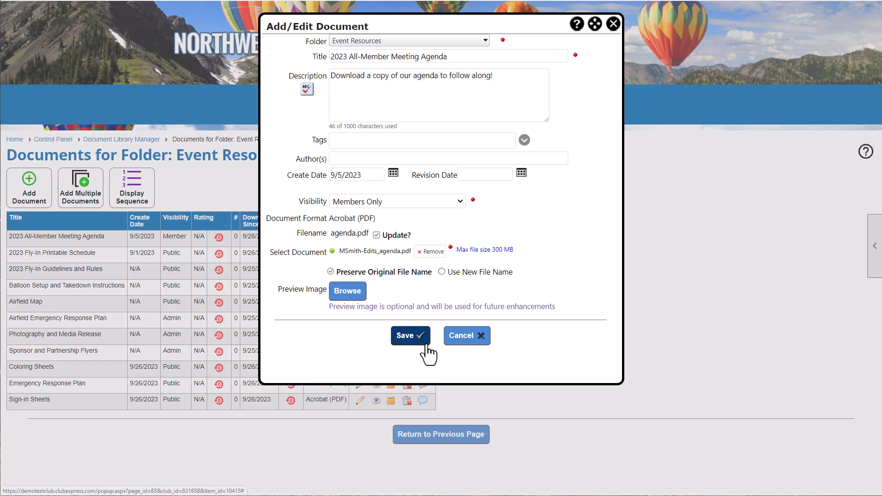
Save the 2023 All-Member Meeting Agenda document with its replacement file under the original file name.
left_click(425, 345)
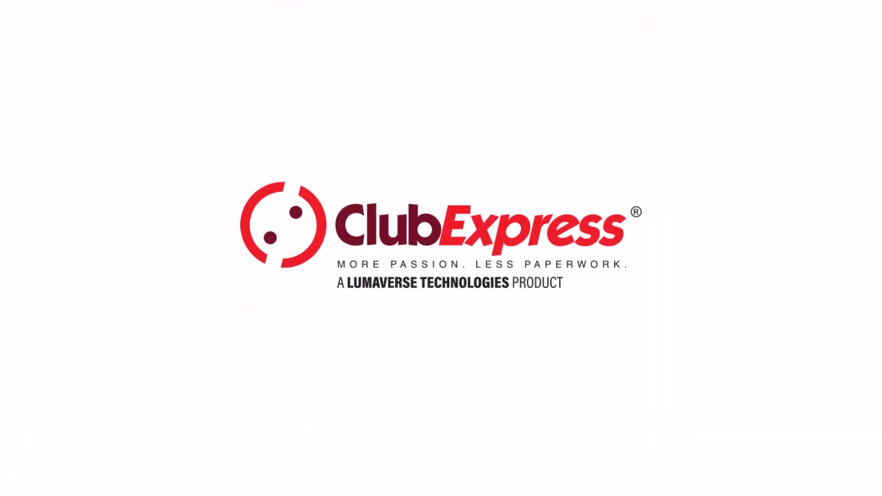